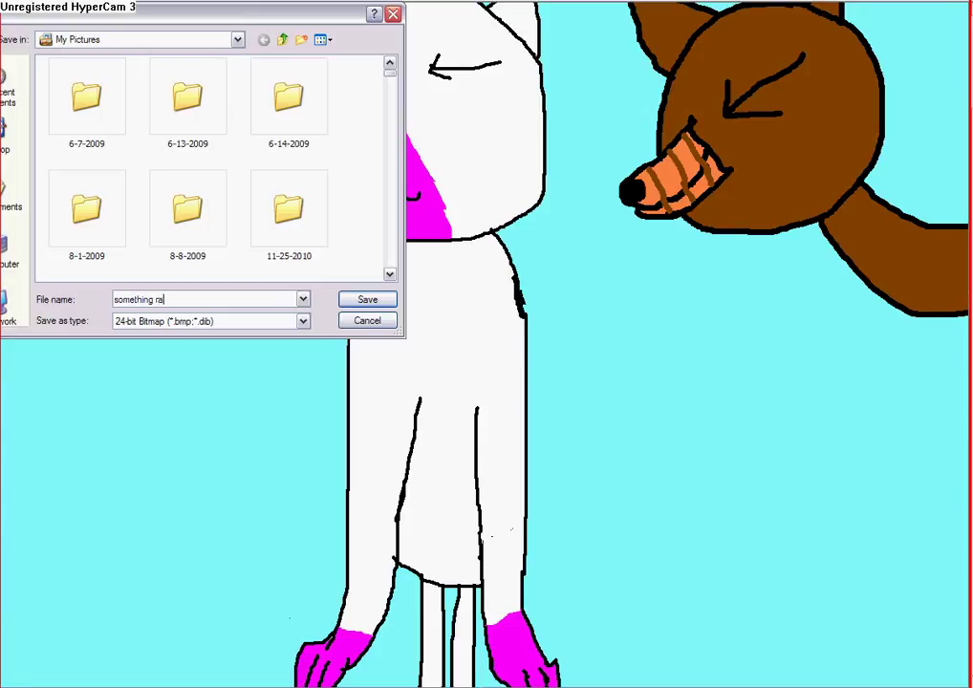
Step: Save the picture in My Pictures as a 24-bit Bitmap named "something random by" followed by the artist's username
text(dom)
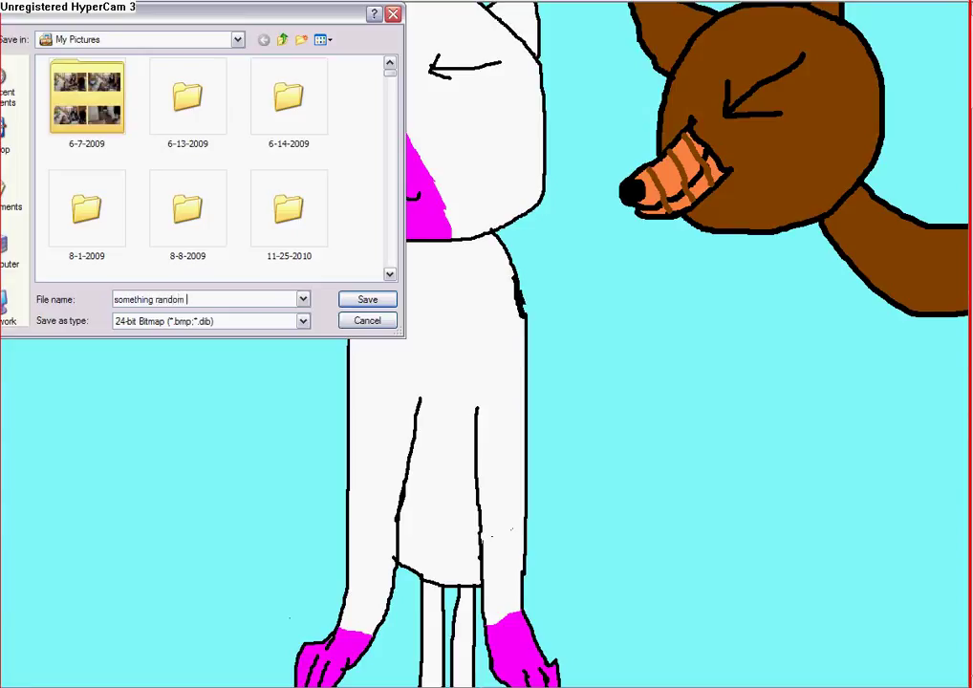
text( by catiemomie)
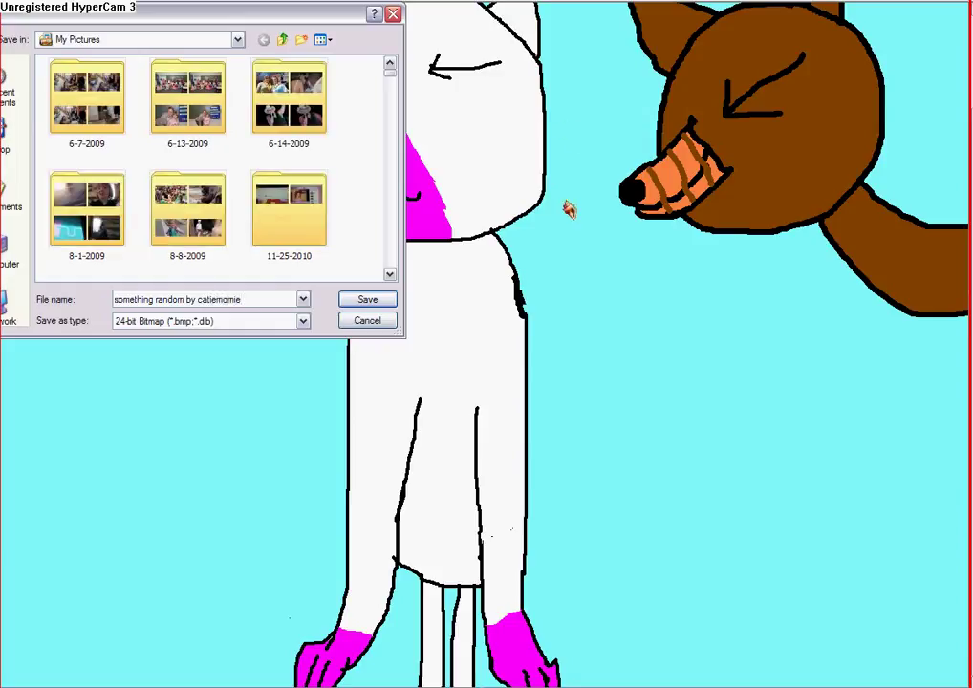
click(371, 300)
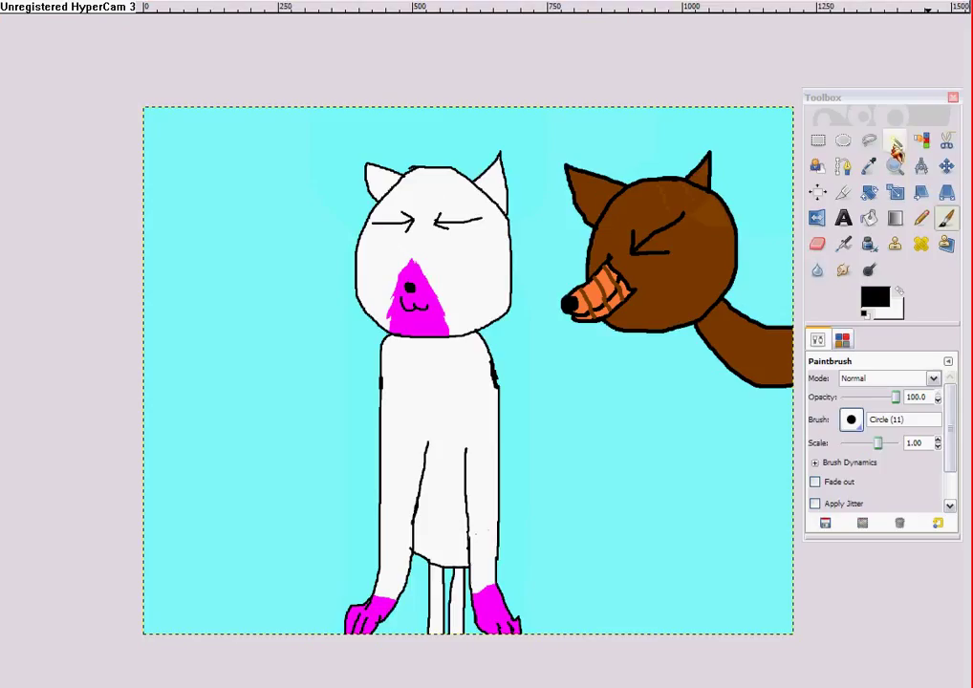
Step: Select the white head's fill with Fuzzy Select and set the Paintbrush foreground colour to light gray dadada
click(896, 146)
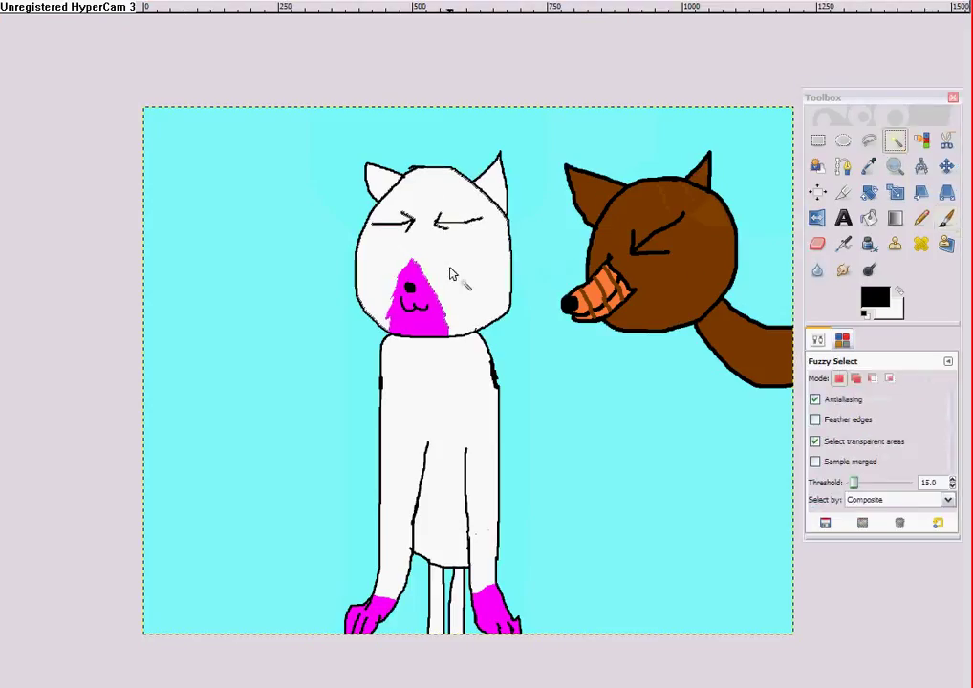
click(456, 276)
click(946, 218)
click(875, 298)
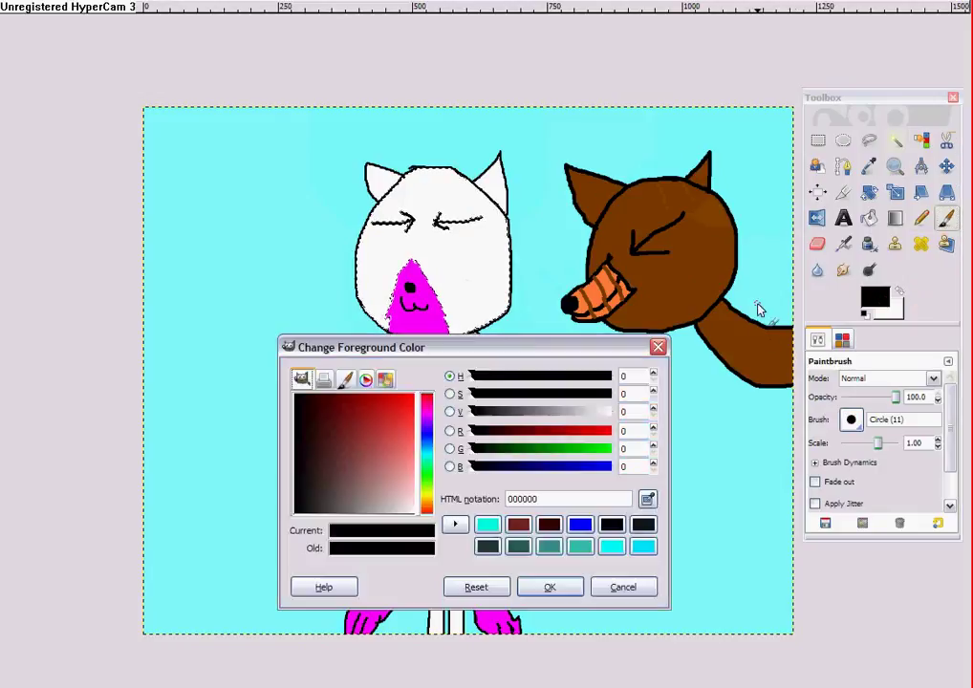
drag(585, 411, 591, 411)
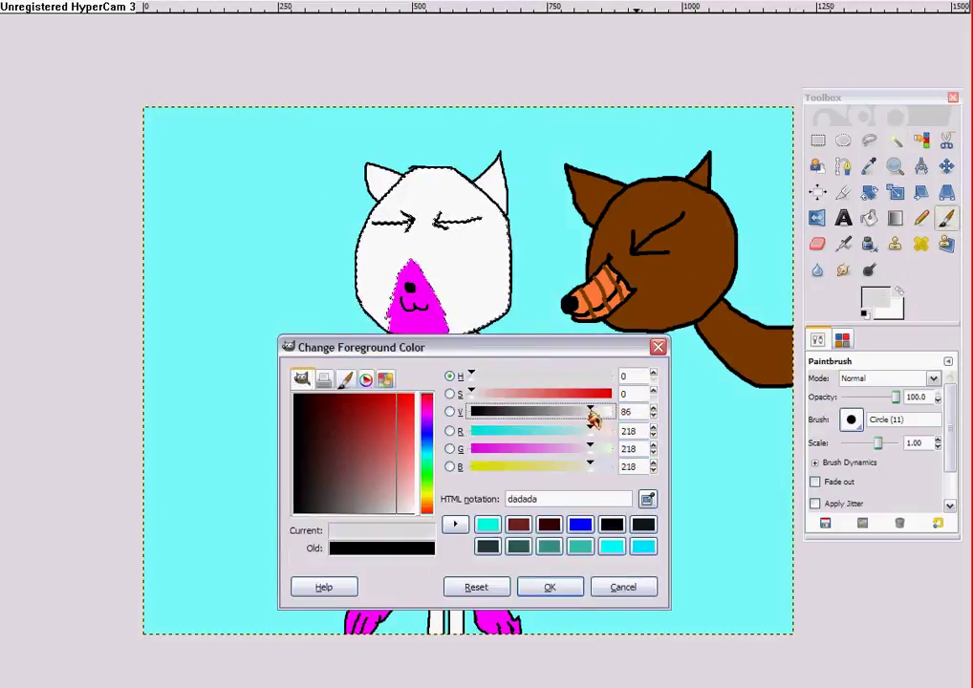
click(551, 586)
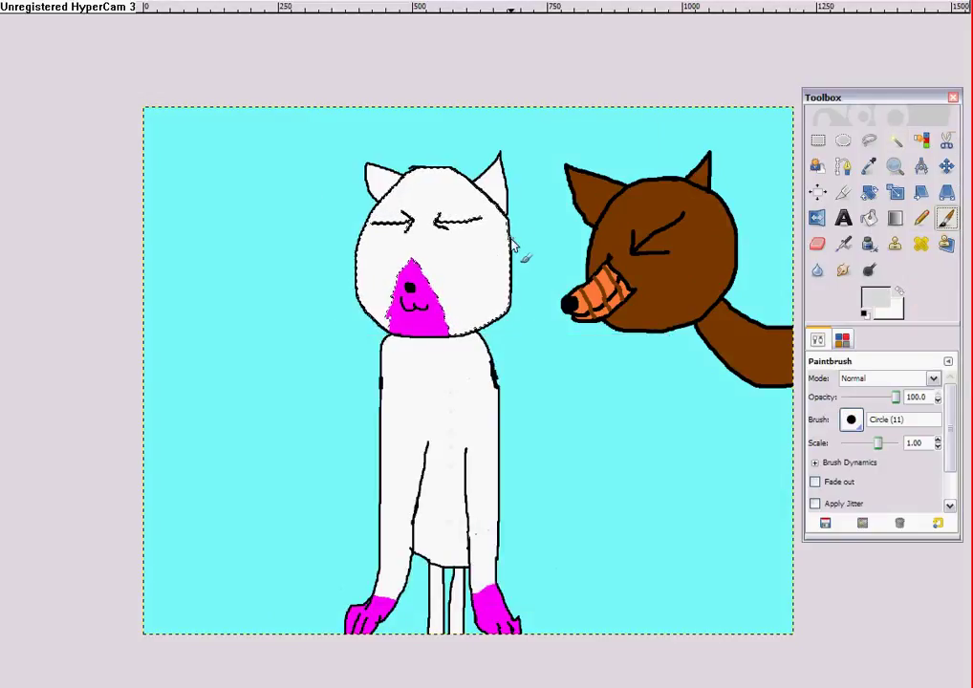
Step: Try light gray shading along the white head's lower right edge with the Circle (11) brush, and undo it
drag(510, 238, 512, 289)
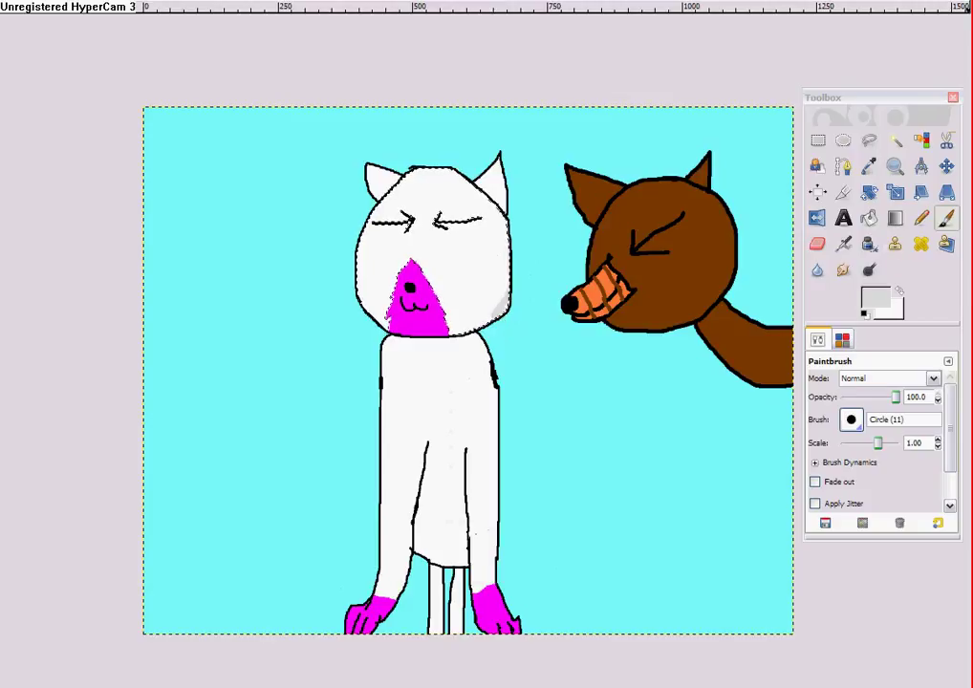
click(2, 1)
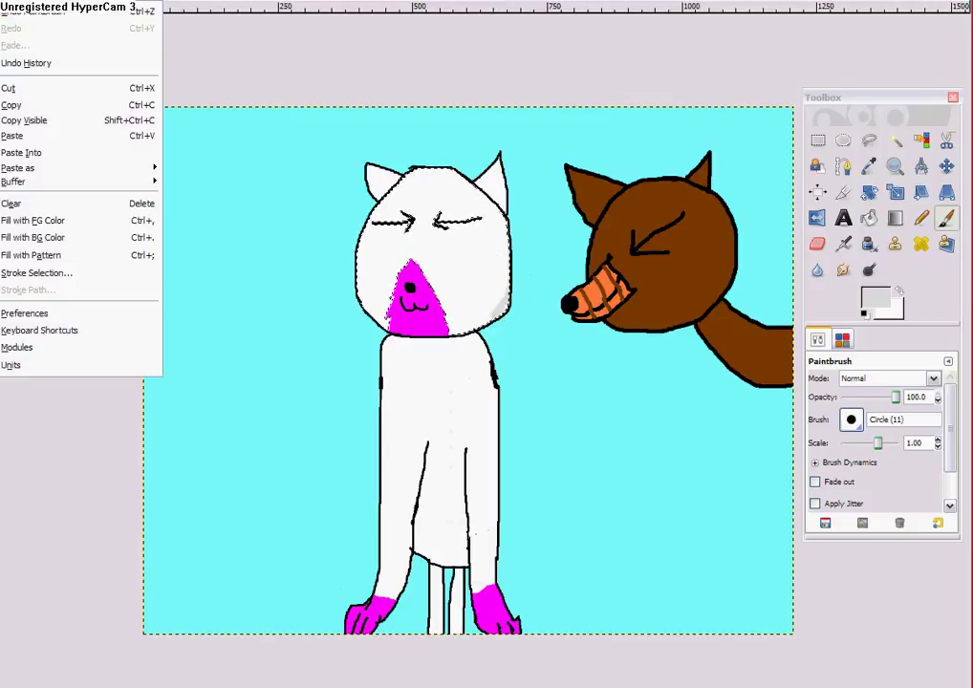
click(2, 14)
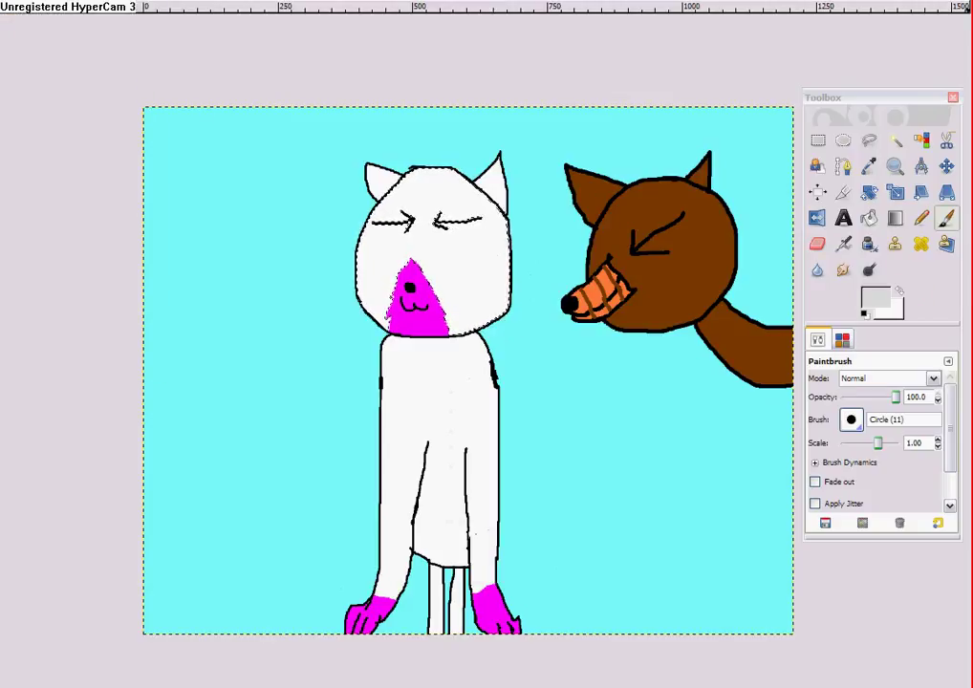
Step: Shade the white head's right cheek and lower right edge in light gray using the Circle Fuzzy (17) brush
click(895, 170)
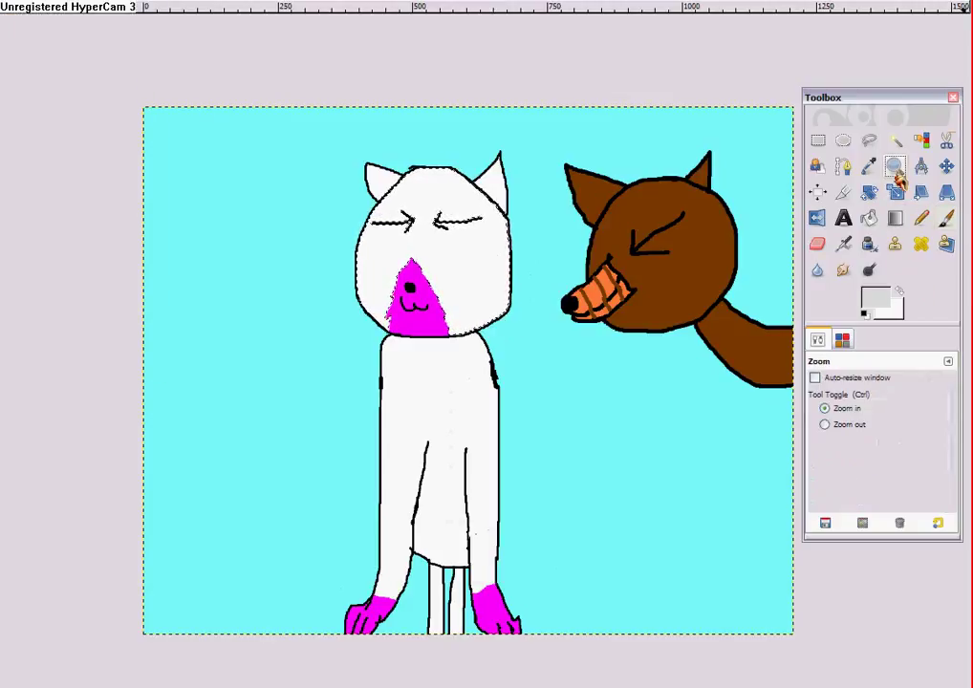
click(464, 287)
click(478, 284)
click(946, 218)
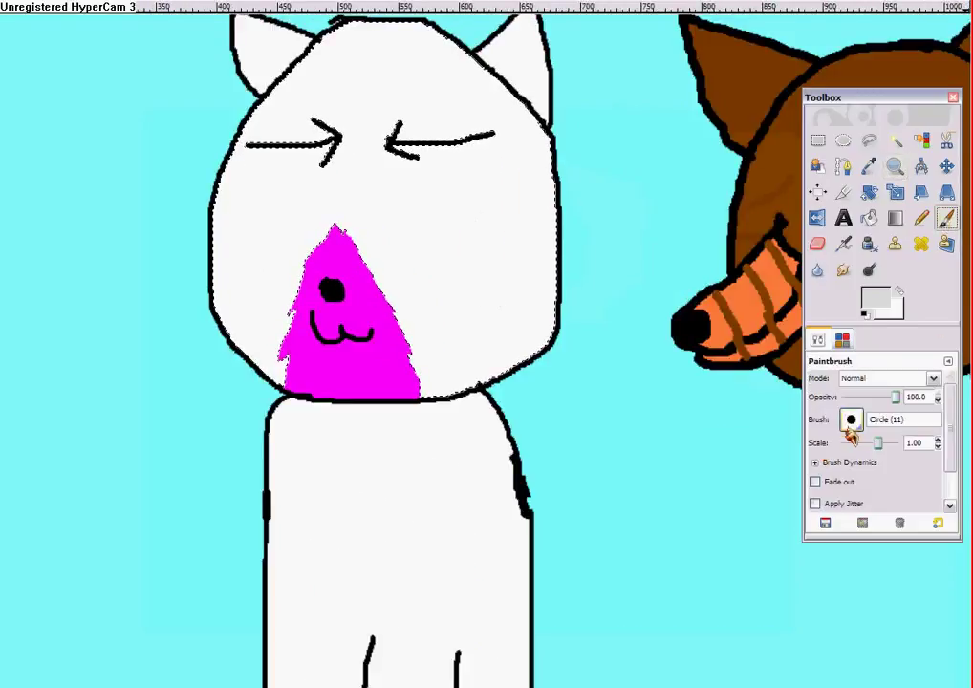
click(851, 419)
click(835, 509)
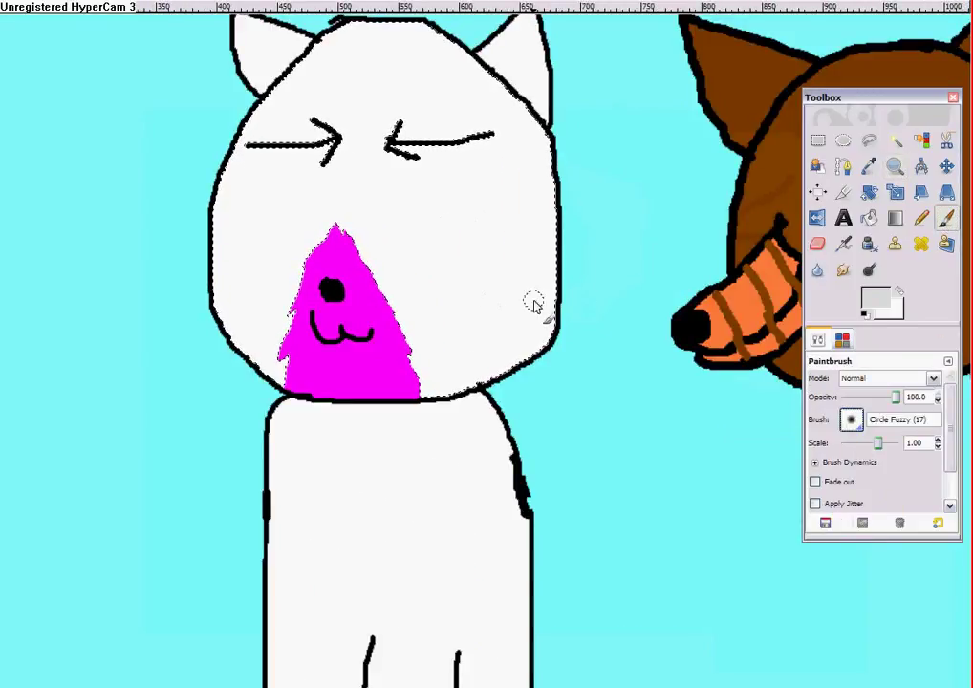
mouse_move(560, 246)
mouse_down()
mouse_move(550, 338)
mouse_move(519, 376)
mouse_move(425, 402)
mouse_move(484, 378)
mouse_move(545, 317)
mouse_move(478, 384)
mouse_up()
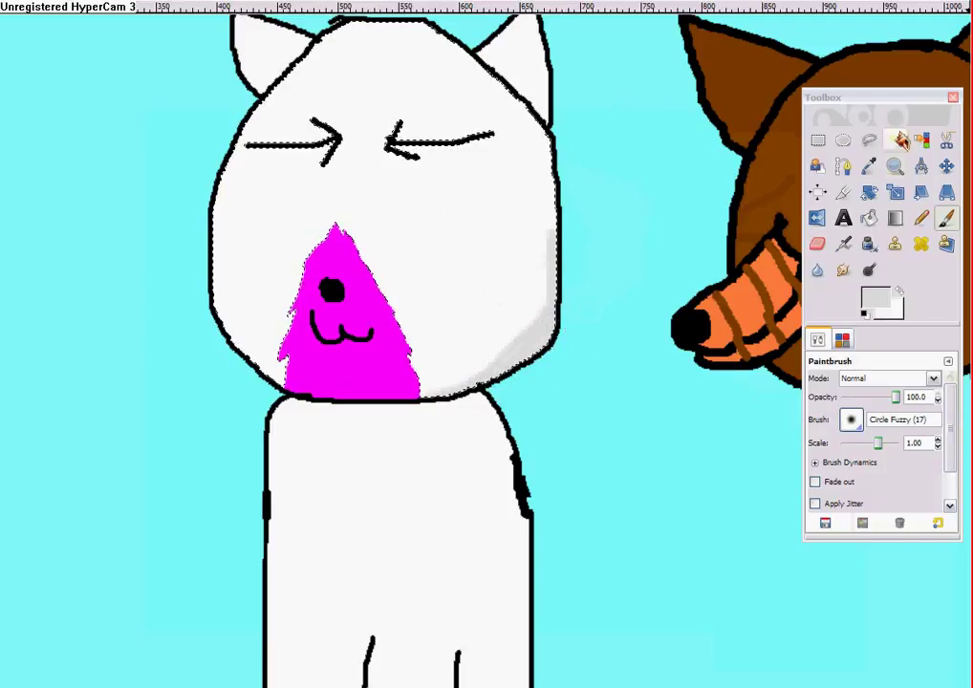
Step: Select the head's unshaded white area and paint light gray shading along its left cheek and lower left edge
click(894, 141)
click(272, 222)
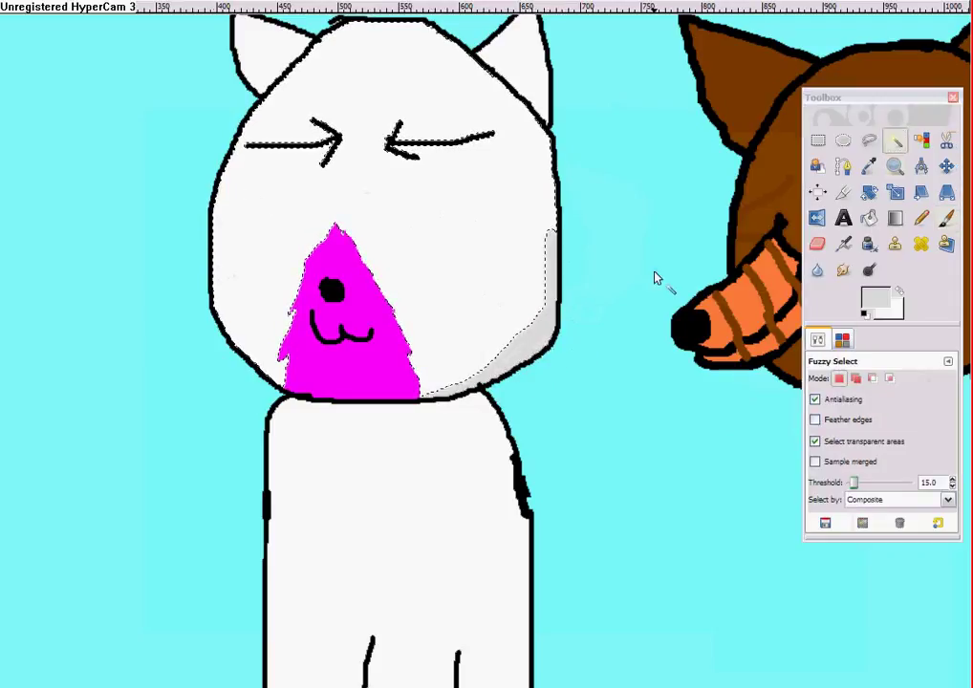
click(946, 218)
drag(215, 252, 262, 387)
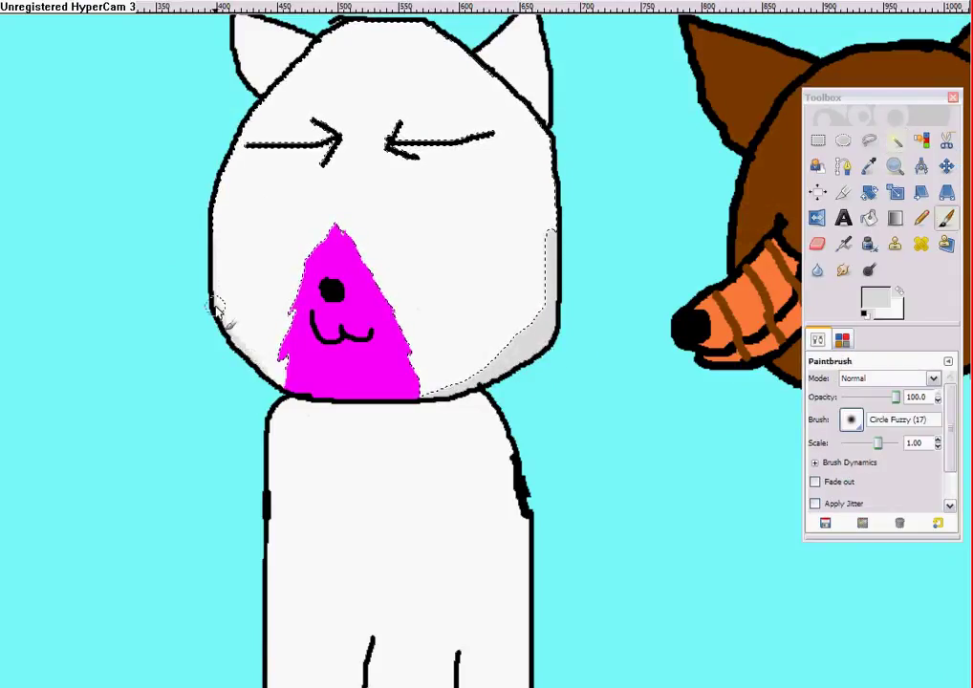
drag(219, 306, 293, 406)
drag(222, 283, 226, 212)
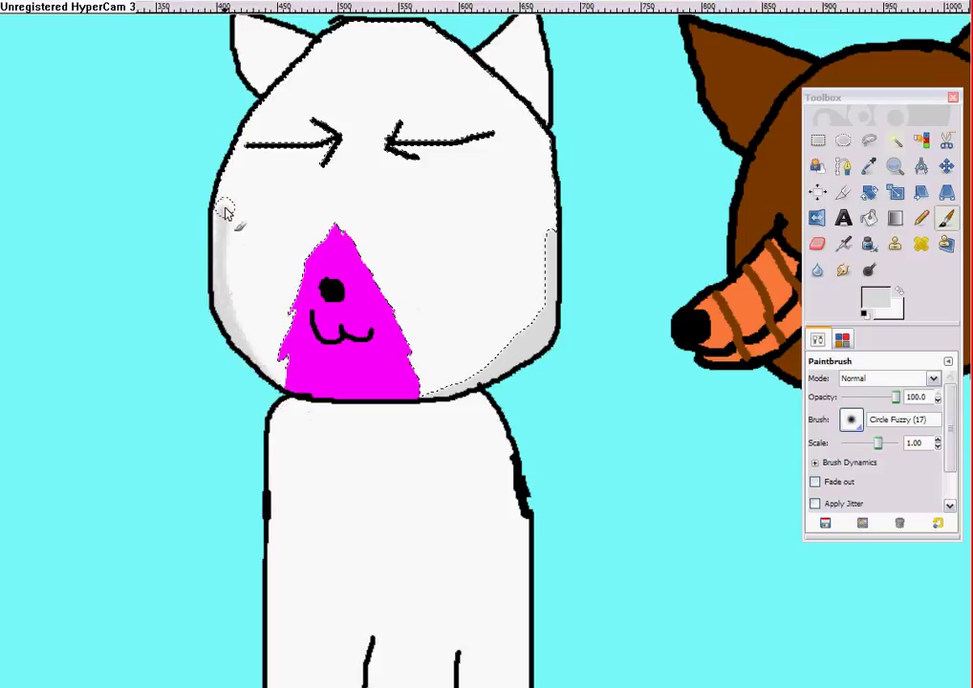
Step: Select the white character's right ear and shade its outer edge in light gray
scroll(592, 230, up, 3)
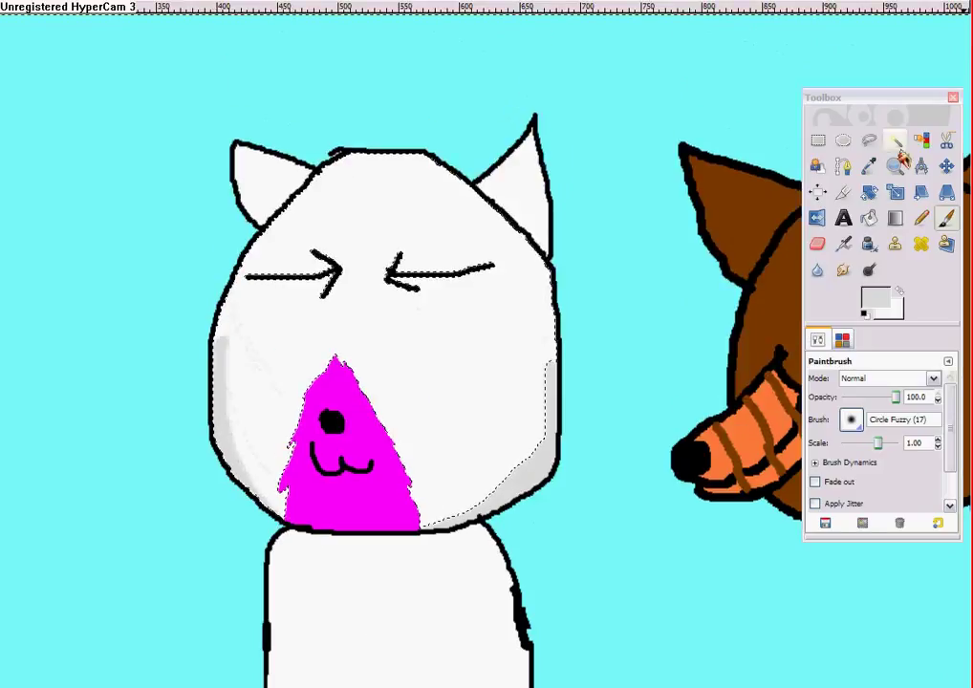
click(902, 148)
click(538, 185)
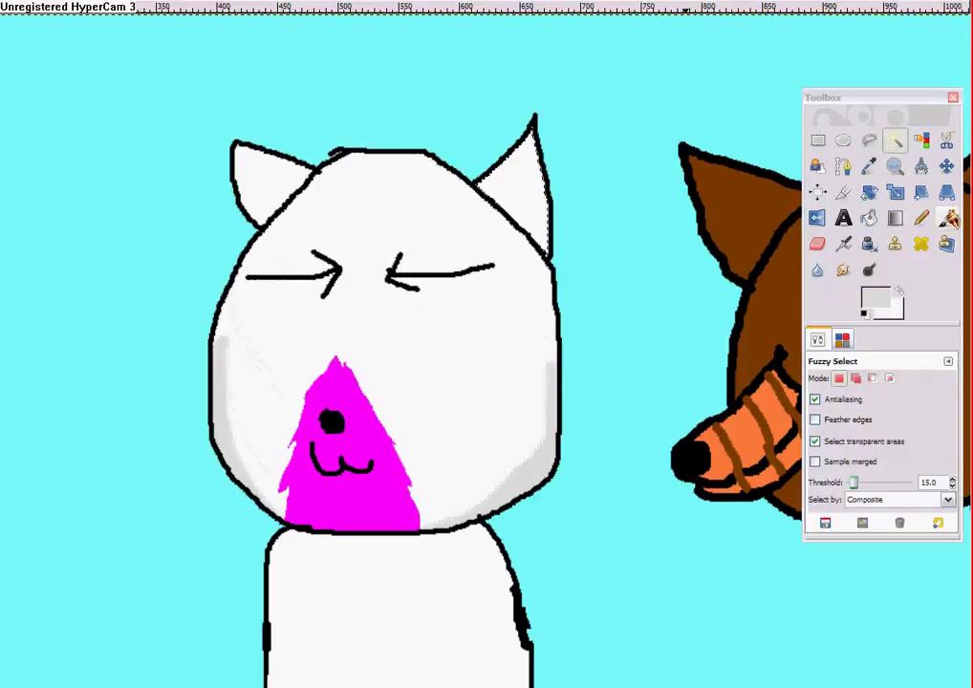
click(946, 216)
mouse_move(534, 117)
mouse_down()
mouse_move(545, 303)
mouse_move(525, 103)
mouse_up()
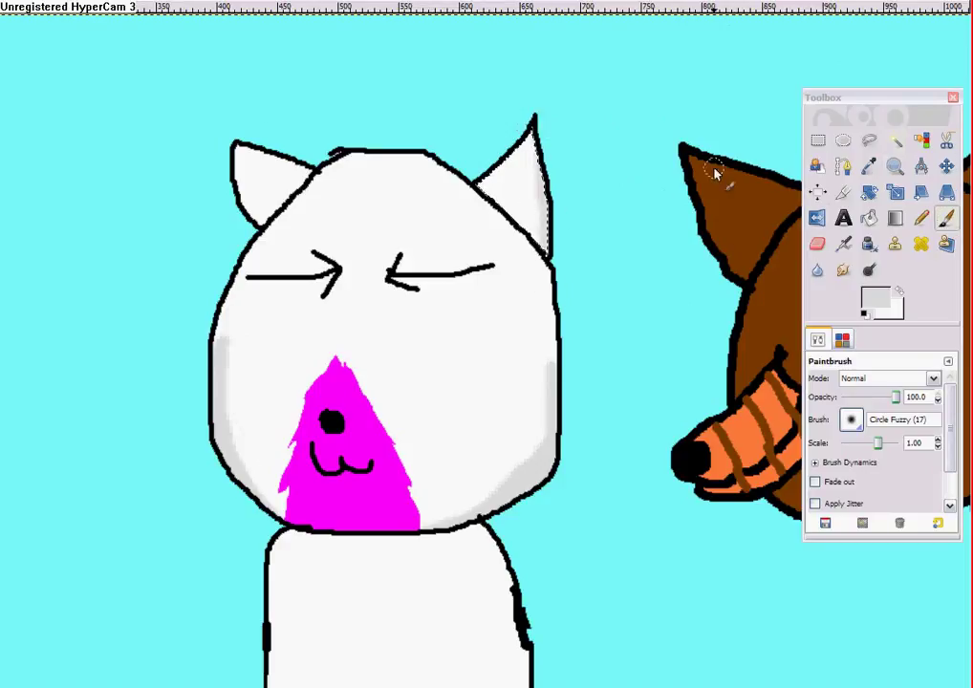
Step: Select the white character's left ear and shade its outer edge in light gray
click(895, 142)
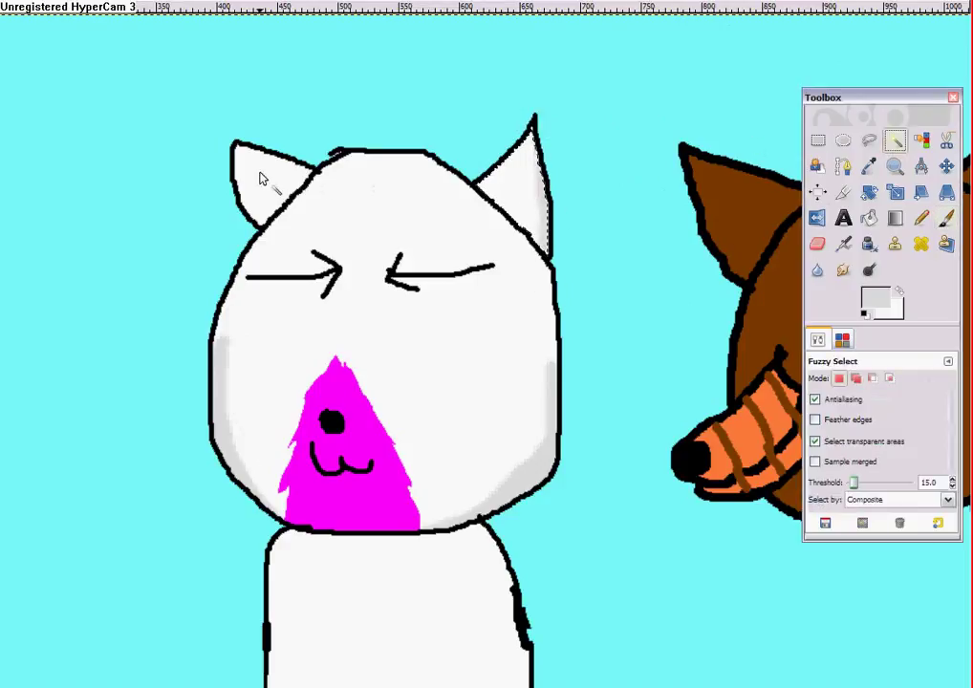
click(946, 219)
click(233, 151)
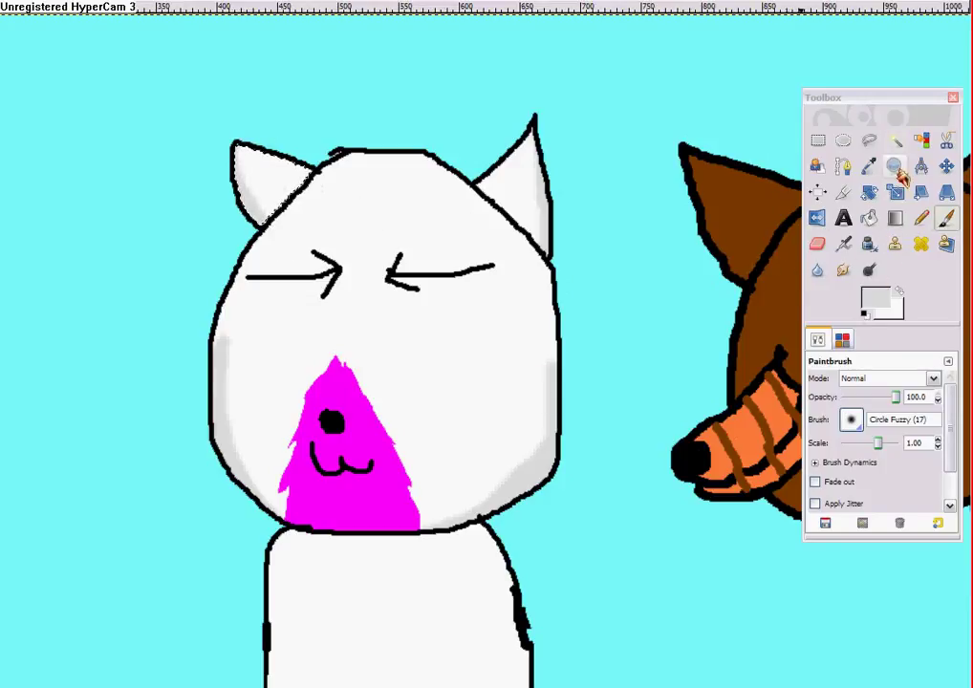
click(884, 88)
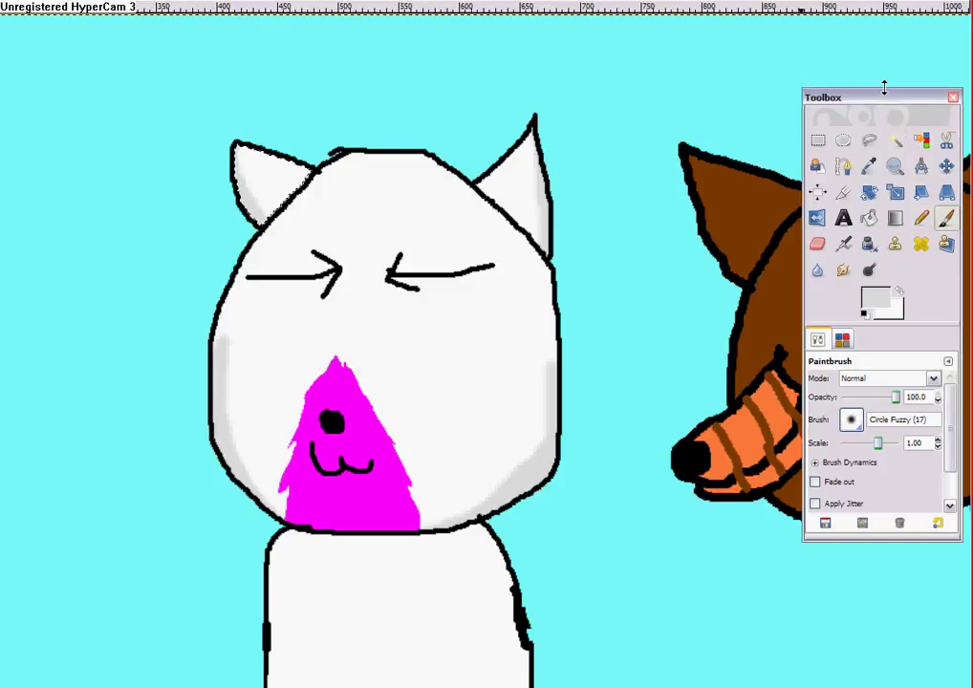
drag(884, 88, 884, 86)
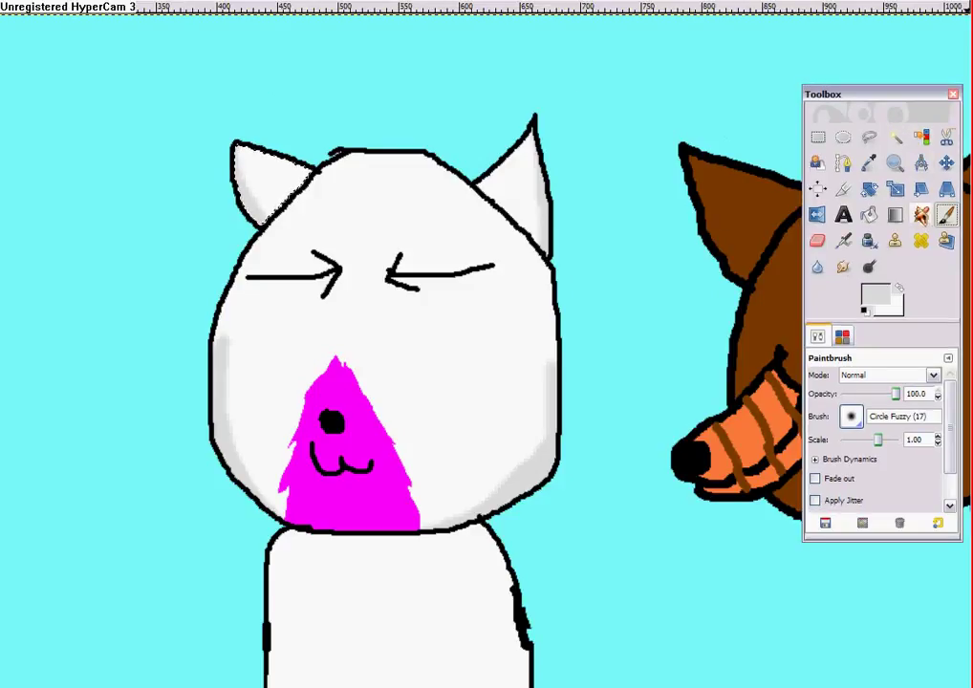
Step: Select the white body's fill and shade light gray along the inner line of the right arm
scroll(468, 344, down, 5)
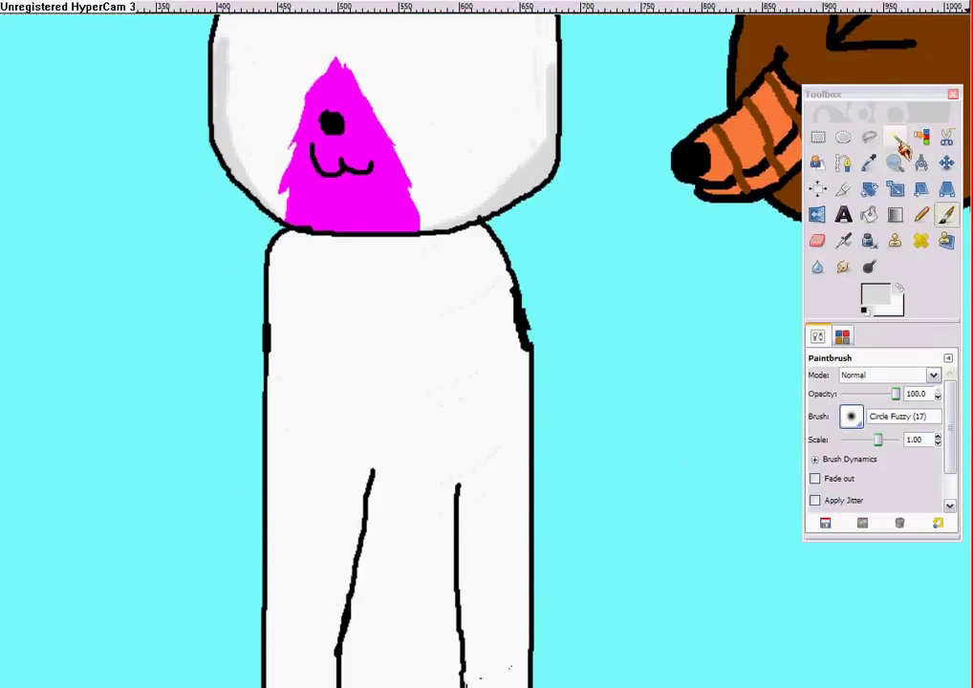
click(894, 137)
click(504, 362)
click(946, 214)
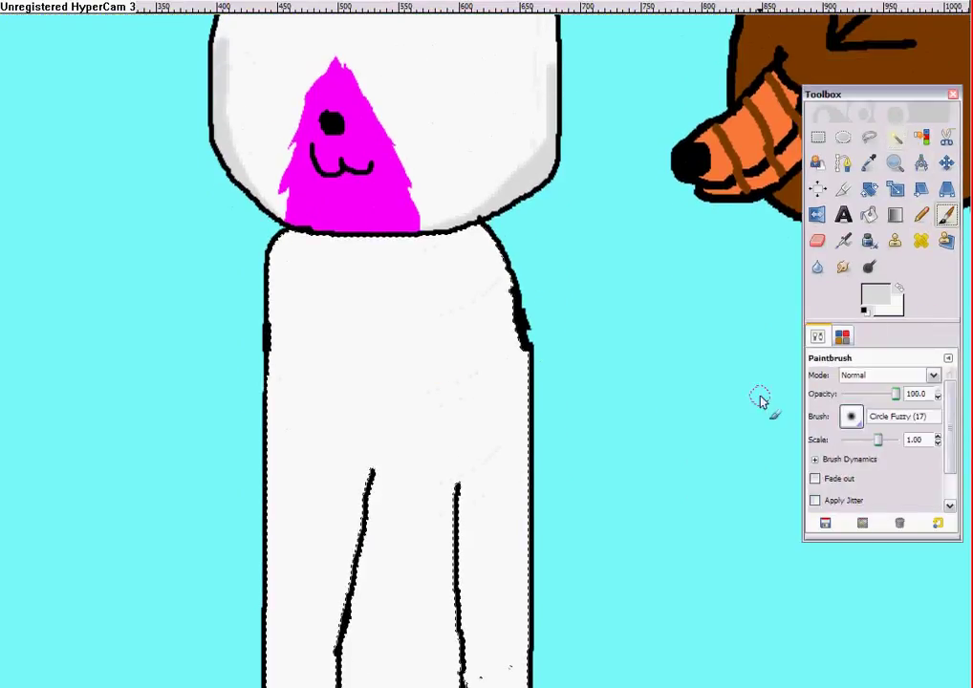
drag(454, 497, 455, 547)
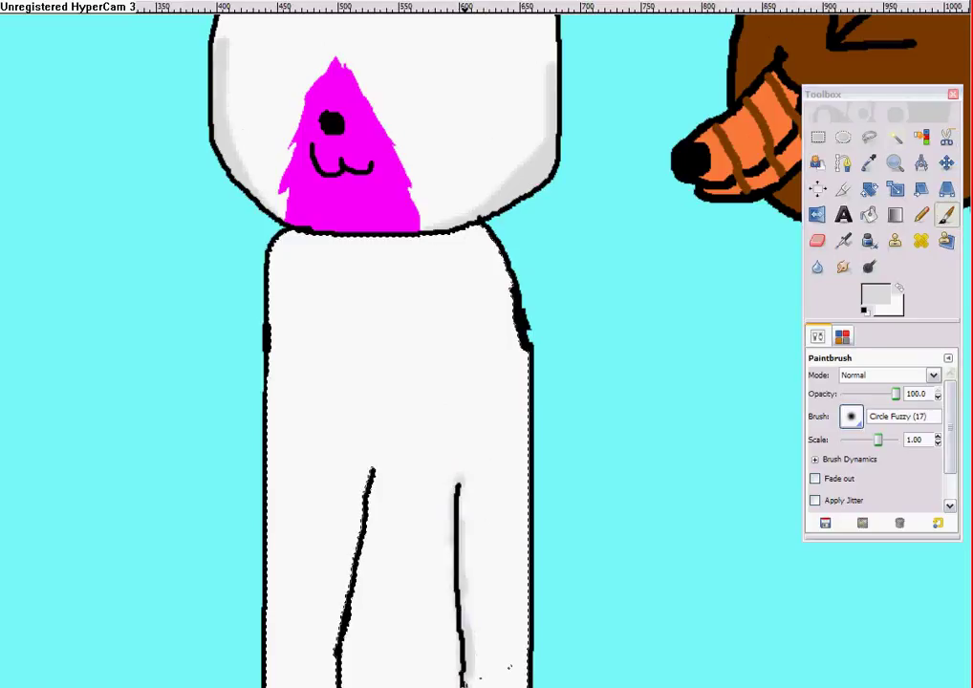
Step: Shade both arms, the torso's lower edge and the wrists above the pink hands in light gray
scroll(517, 659, down, 1)
scroll(449, 516, down, 3)
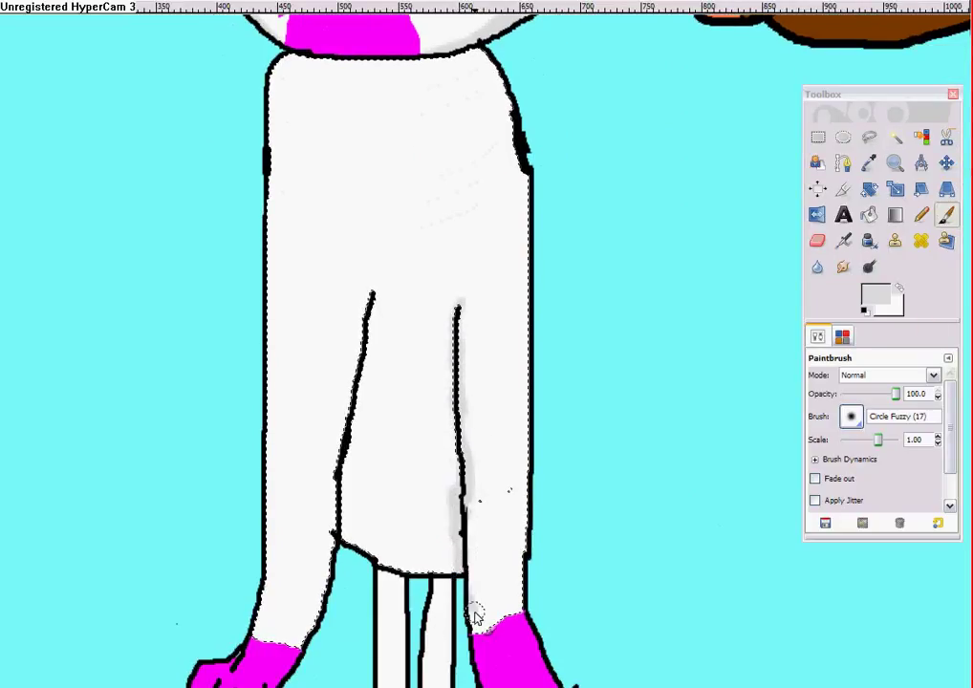
mouse_move(460, 639)
mouse_down()
mouse_move(514, 610)
mouse_move(521, 590)
mouse_move(536, 365)
mouse_move(510, 222)
mouse_move(511, 452)
mouse_move(533, 289)
mouse_move(508, 211)
mouse_move(517, 271)
mouse_up()
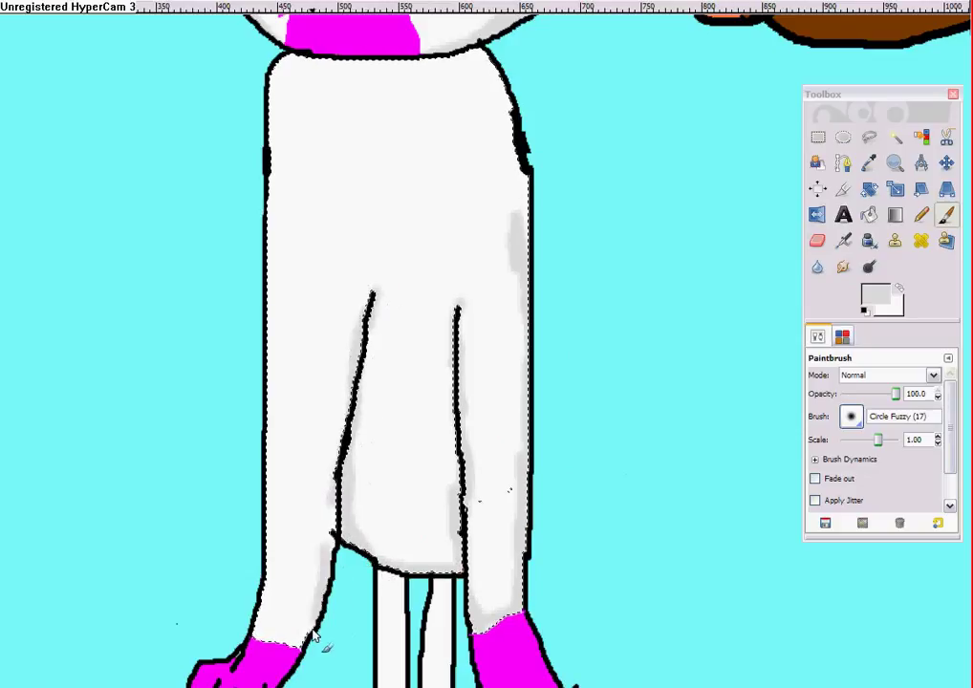
mouse_move(258, 634)
mouse_down()
mouse_move(292, 634)
mouse_move(248, 605)
mouse_move(265, 639)
mouse_up()
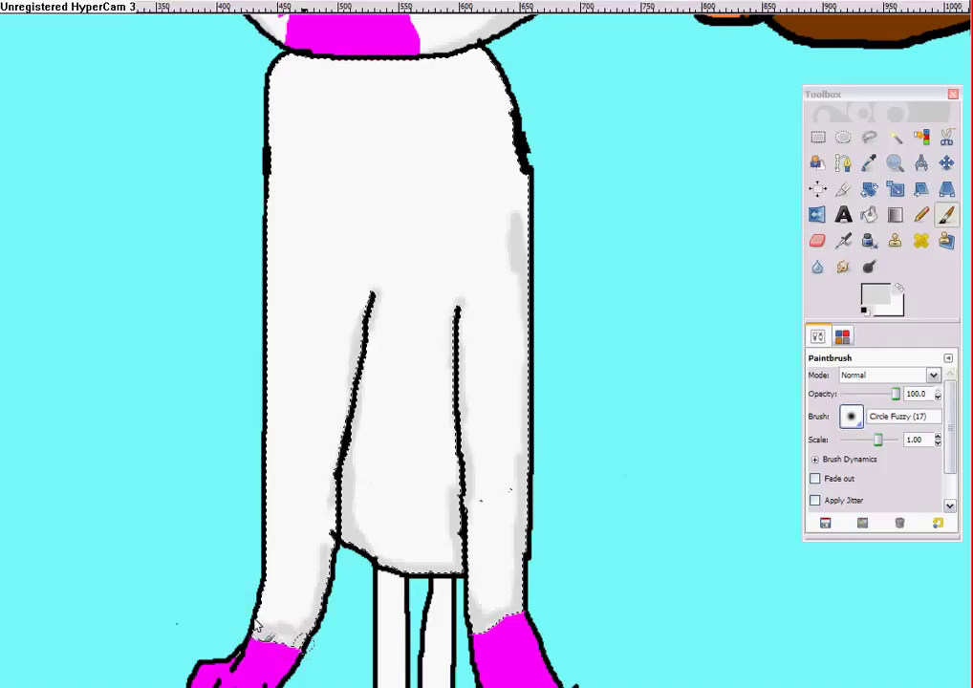
Step: Try light gray shading on the body just below the head, and paint over it with the swapped off-white colour
mouse_move(286, 59)
mouse_down()
mouse_move(464, 67)
mouse_move(218, 64)
mouse_move(502, 55)
mouse_move(497, 44)
mouse_move(322, 80)
mouse_up()
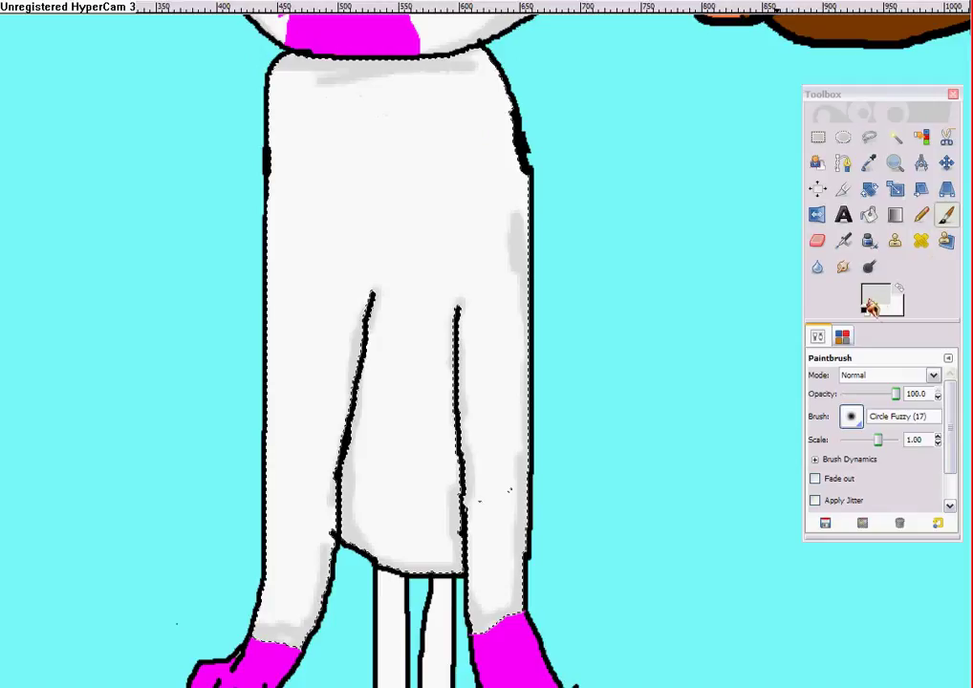
click(900, 292)
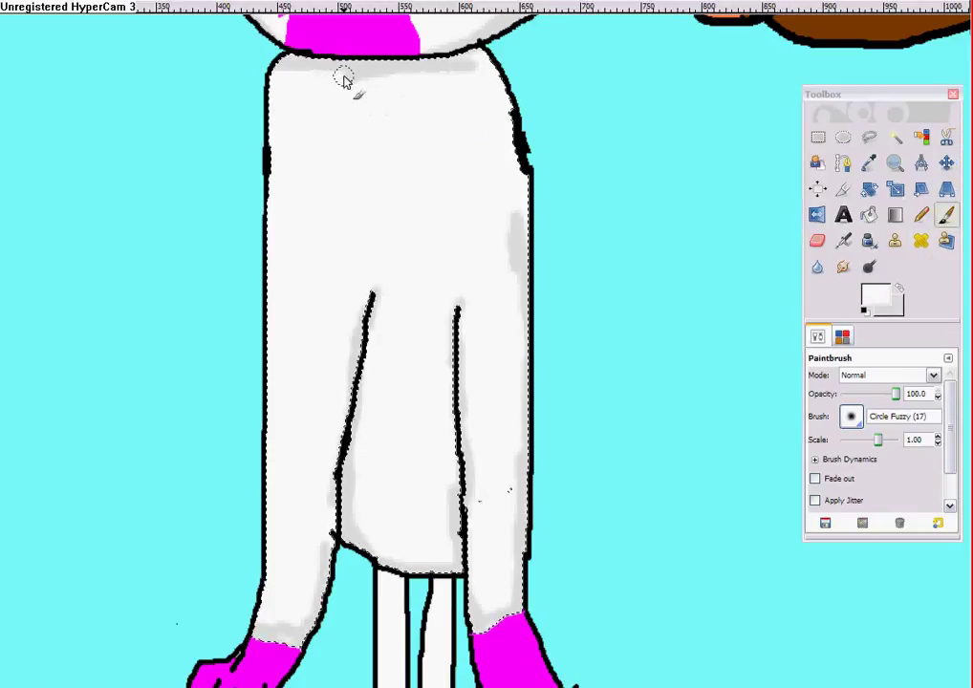
drag(439, 85, 356, 91)
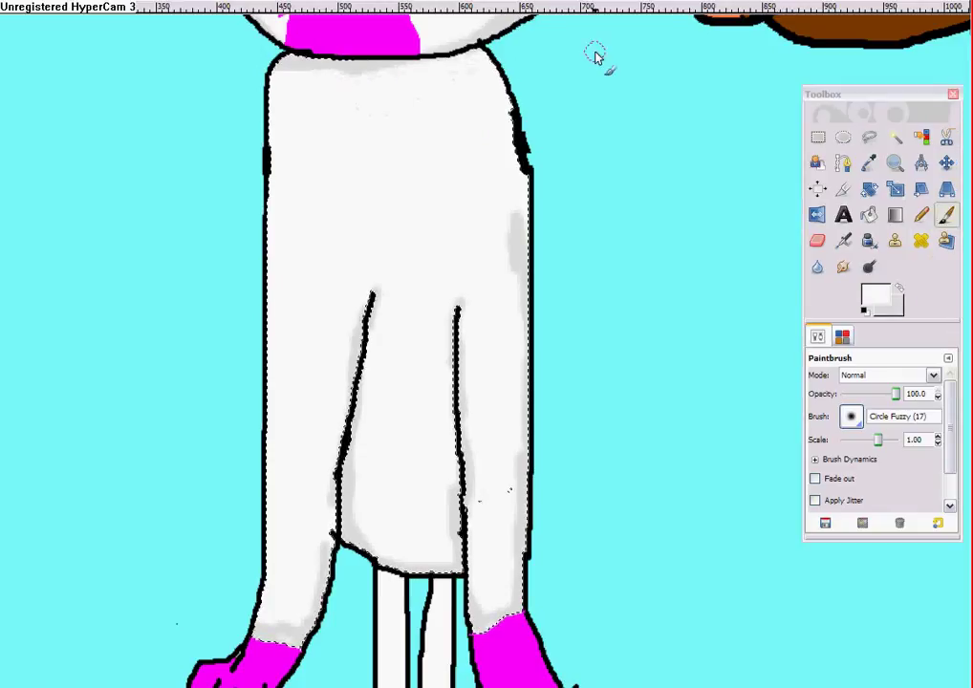
drag(595, 52, 451, 55)
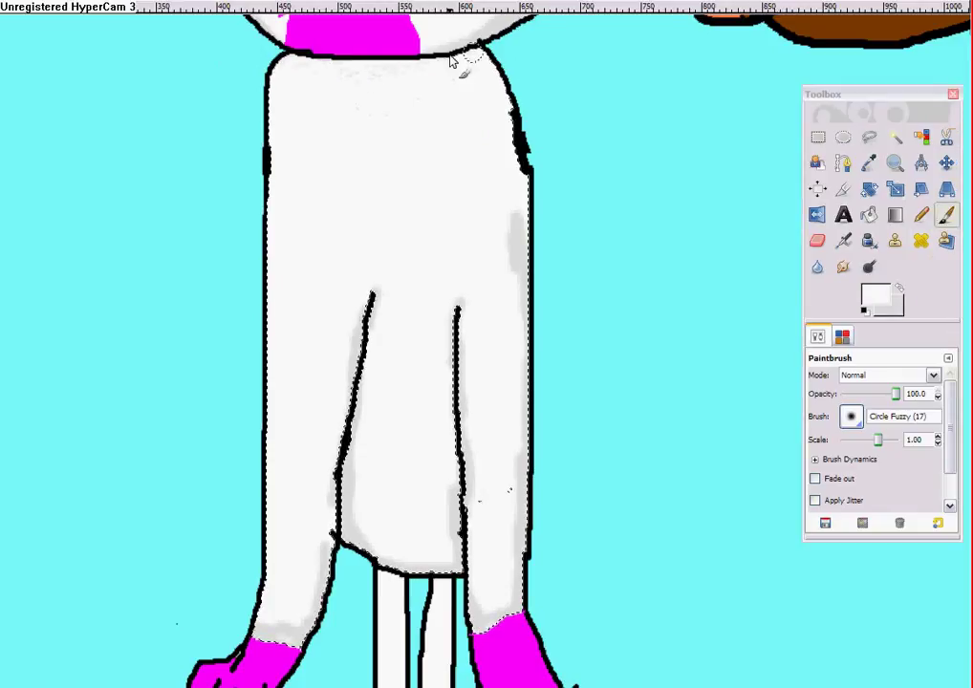
Step: Select the white character's two legs one at a time and shade their right edges in light gray
click(894, 137)
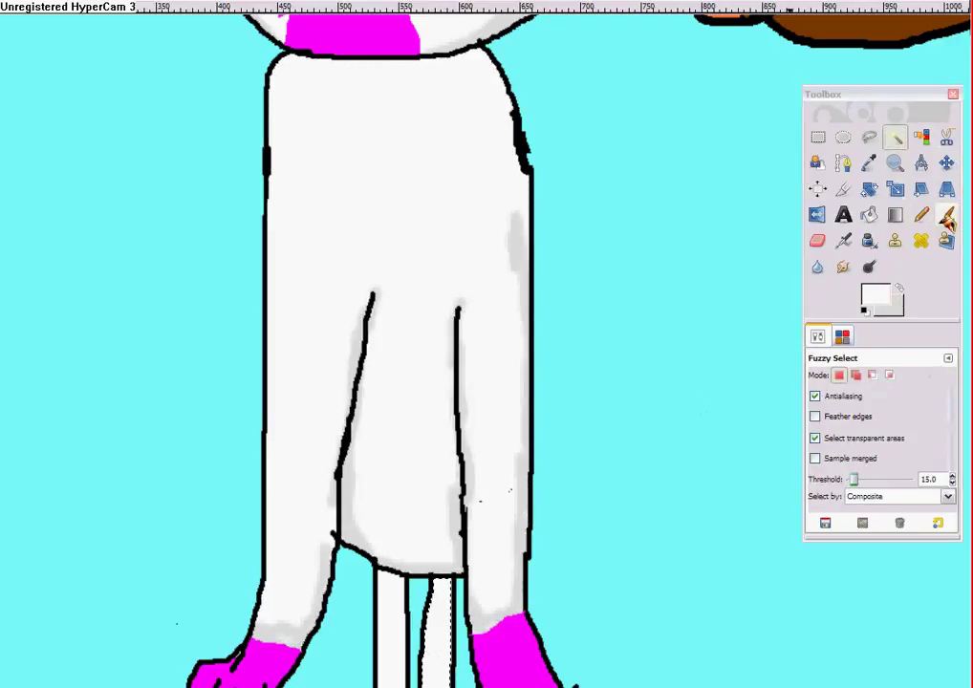
key(p)
drag(454, 604, 449, 659)
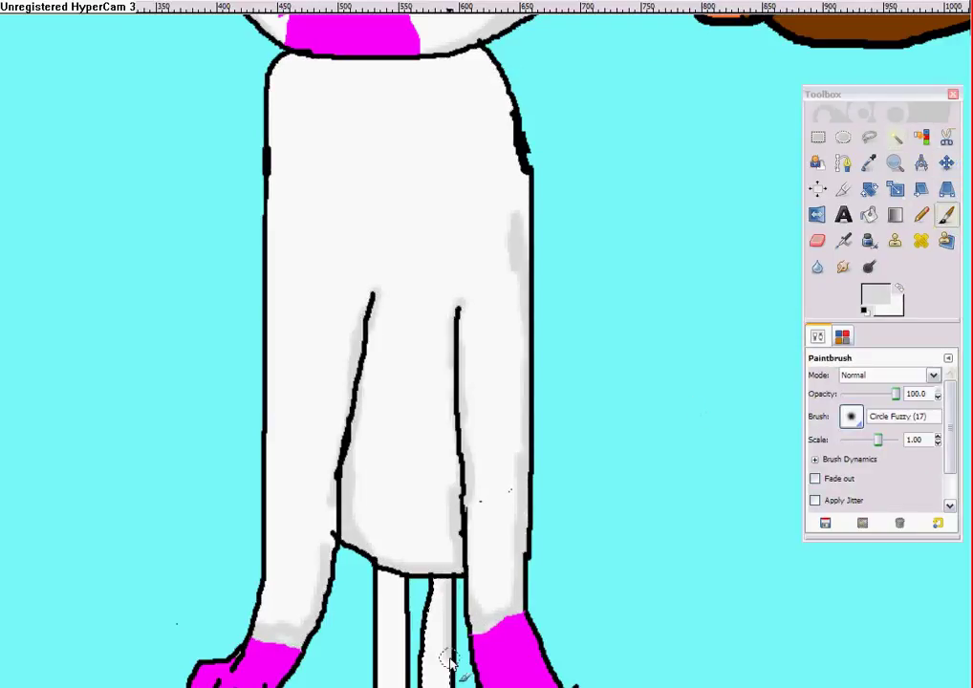
click(897, 138)
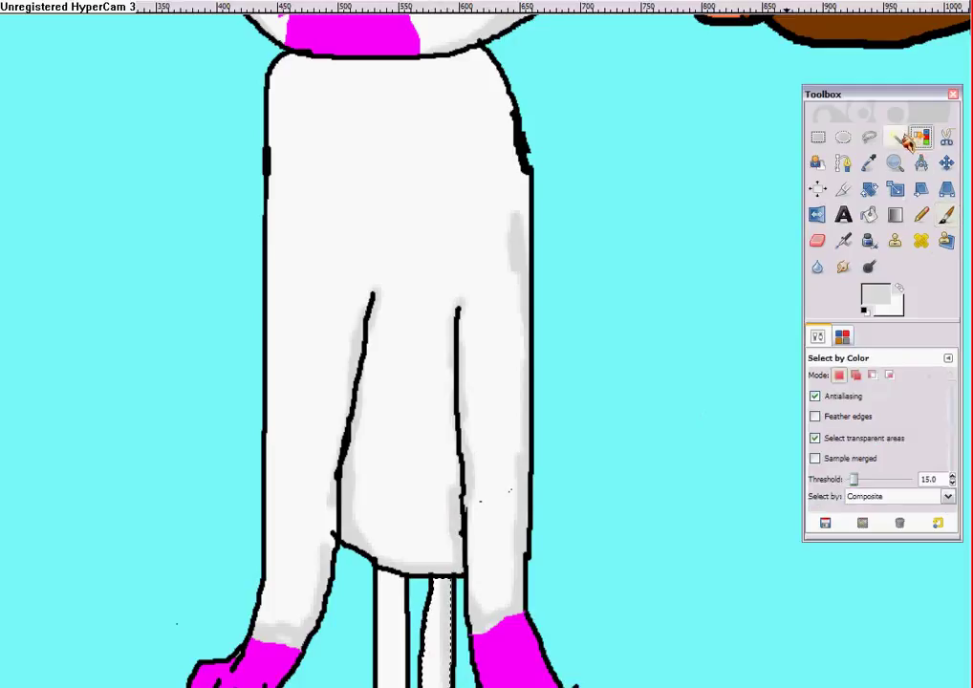
click(405, 623)
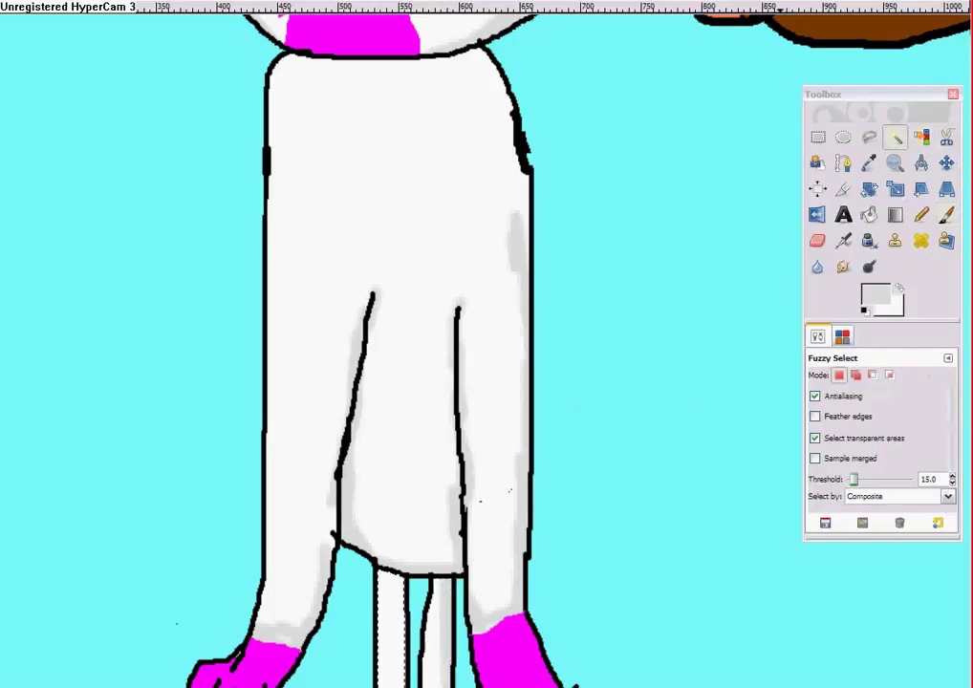
click(947, 217)
click(414, 579)
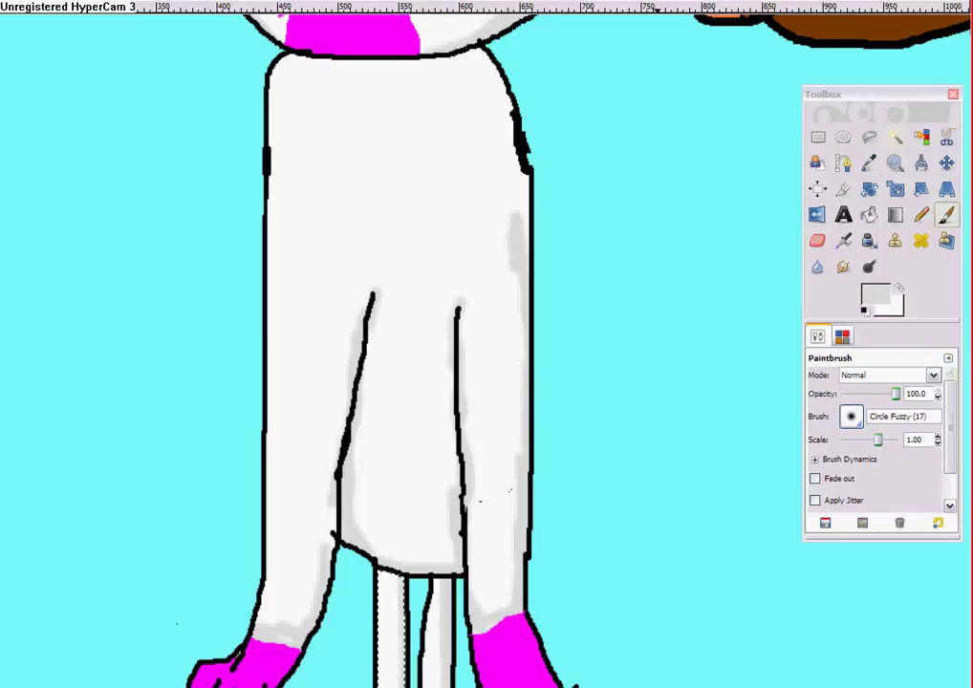
Step: Set the foreground colour to the dark reddish brown 531919 for shading the brown character
scroll(401, 344, right, 5)
scroll(401, 344, up, 10)
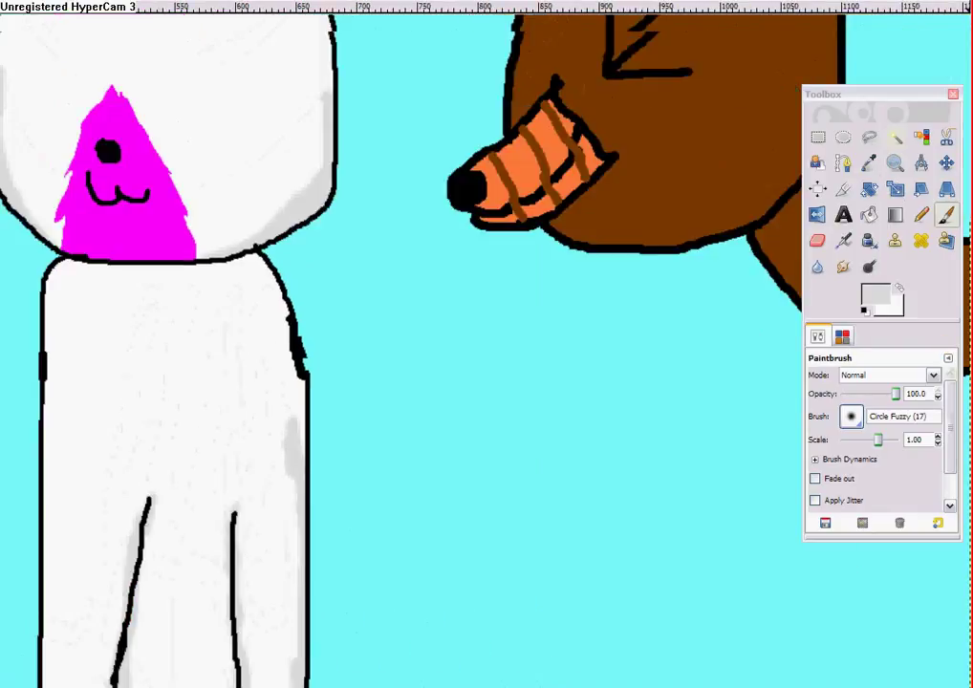
drag(887, 97, 296, 89)
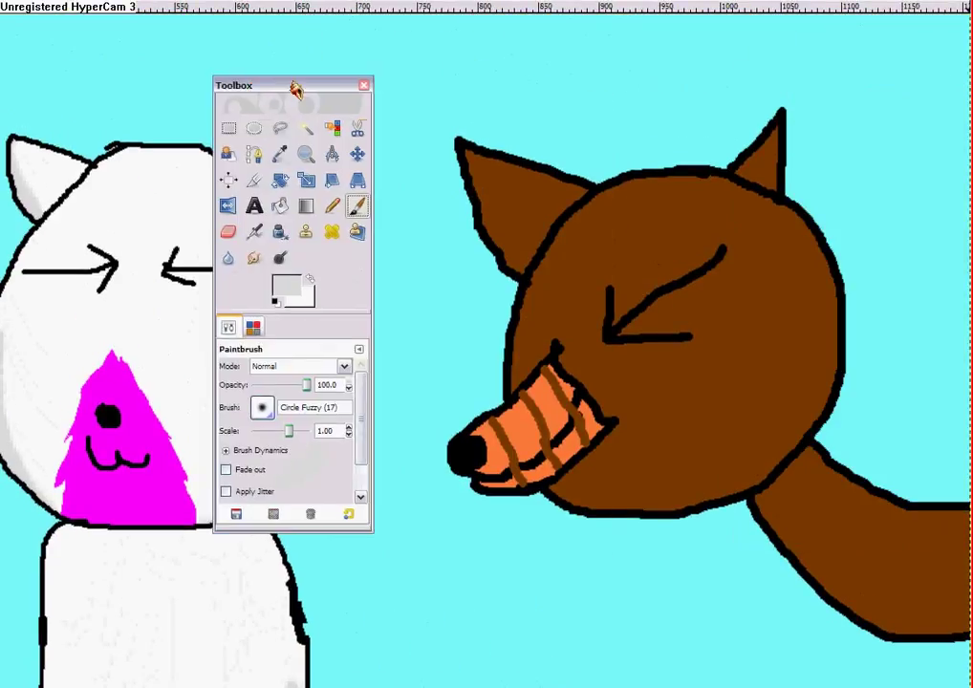
click(286, 298)
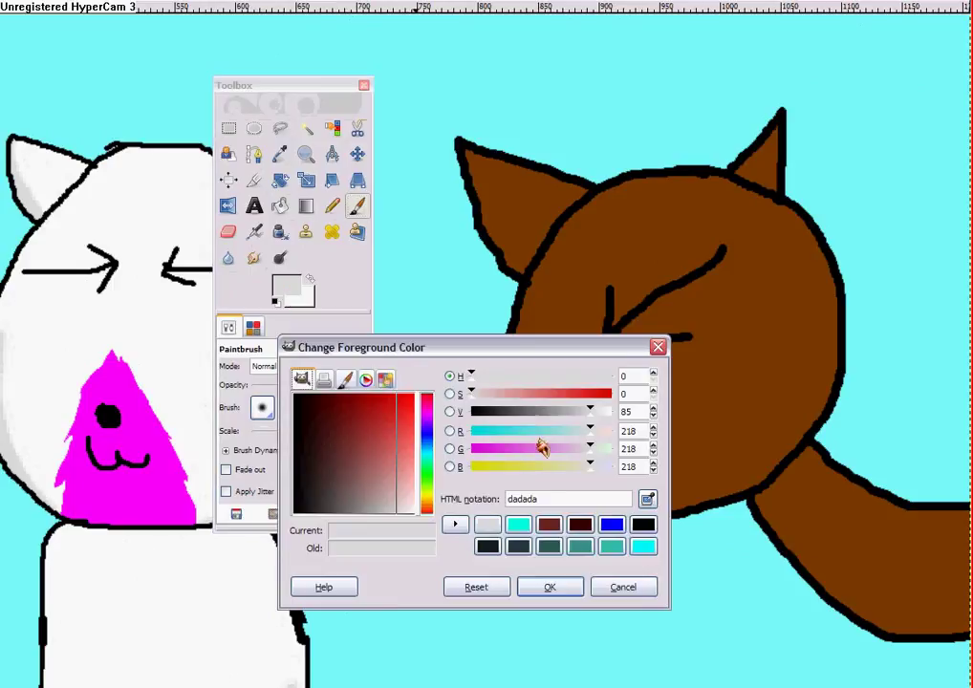
click(550, 528)
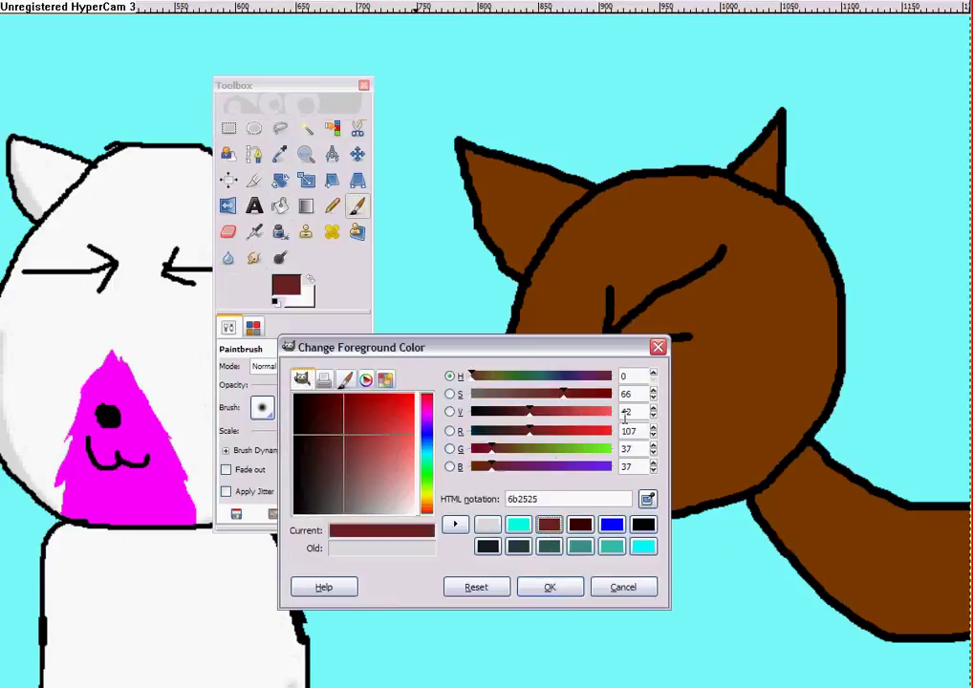
drag(373, 459, 337, 435)
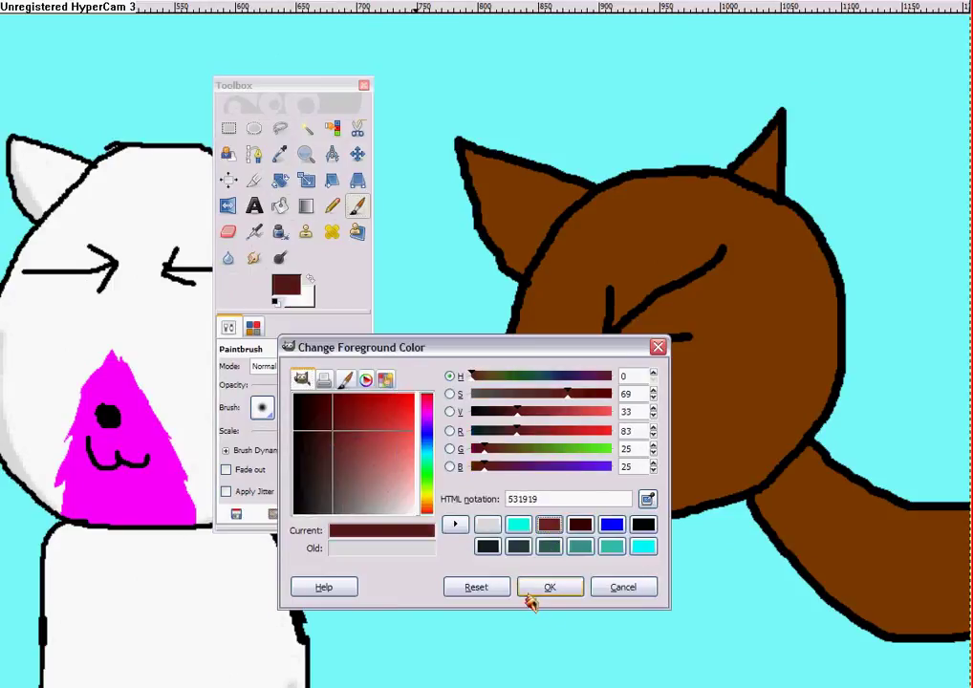
click(531, 588)
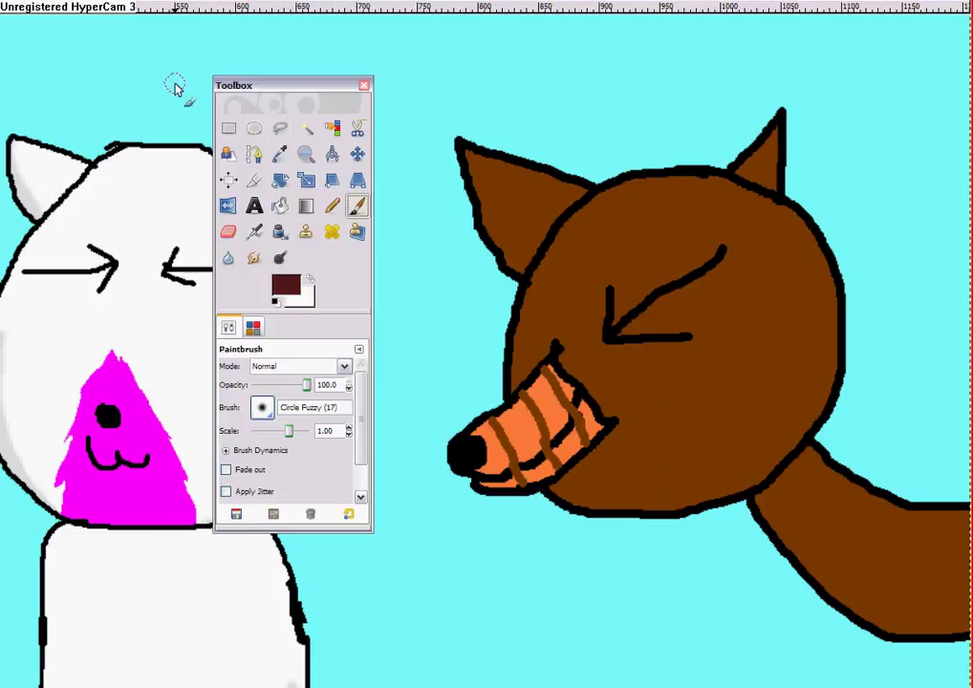
Step: Select the brown character's head fill and shade its lower right and bottom edge in dark reddish brown
click(306, 130)
click(685, 402)
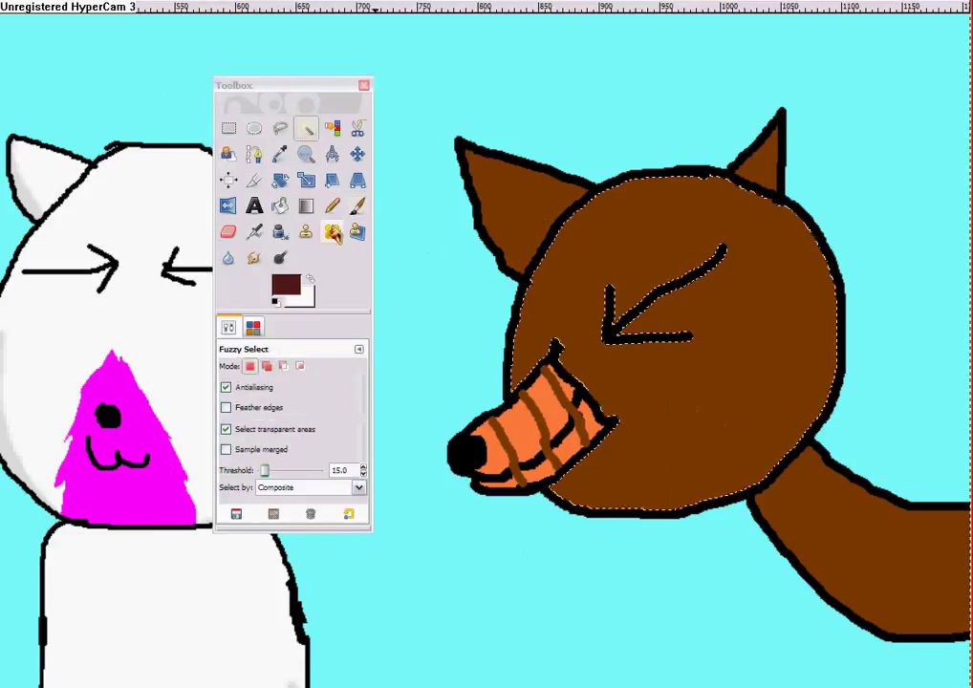
key(p)
drag(835, 330, 836, 382)
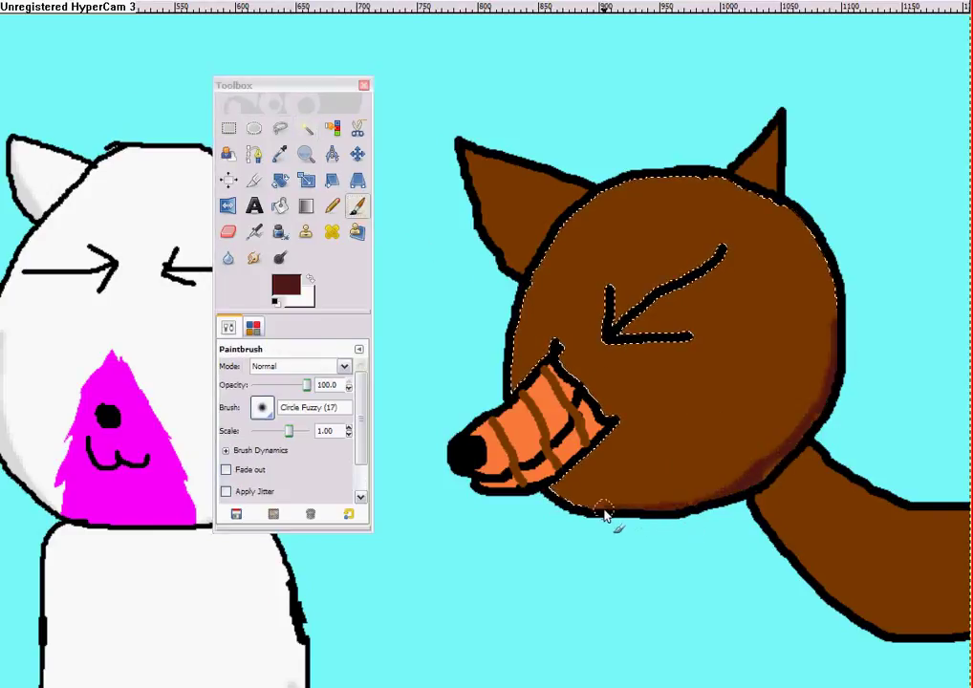
drag(562, 496, 508, 465)
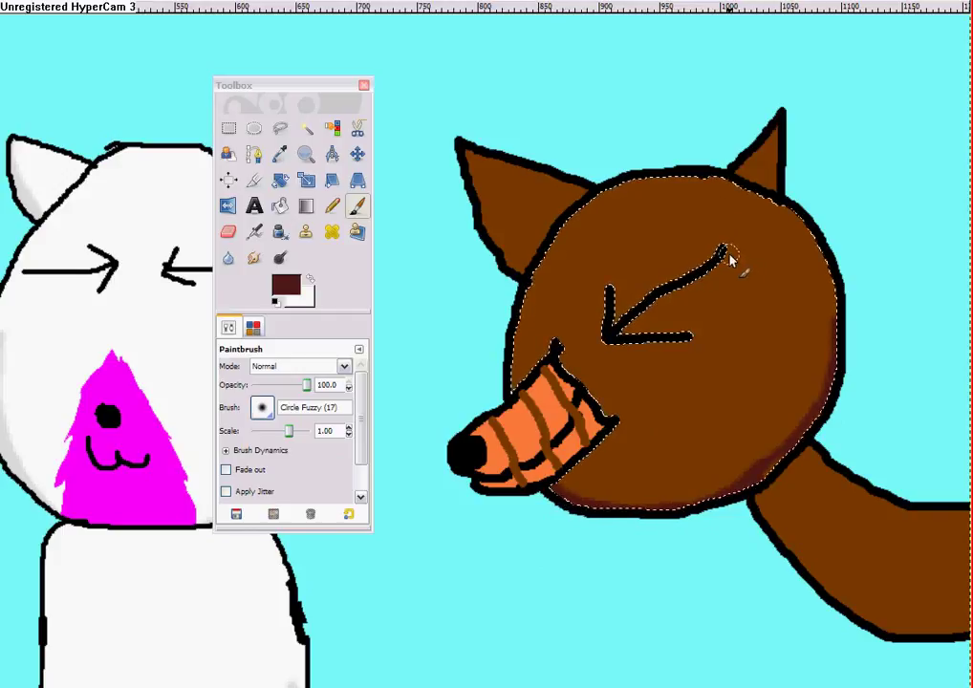
Step: Shade along the slanted upper line of the brown character's closed eye in dark reddish brown
drag(729, 254, 699, 291)
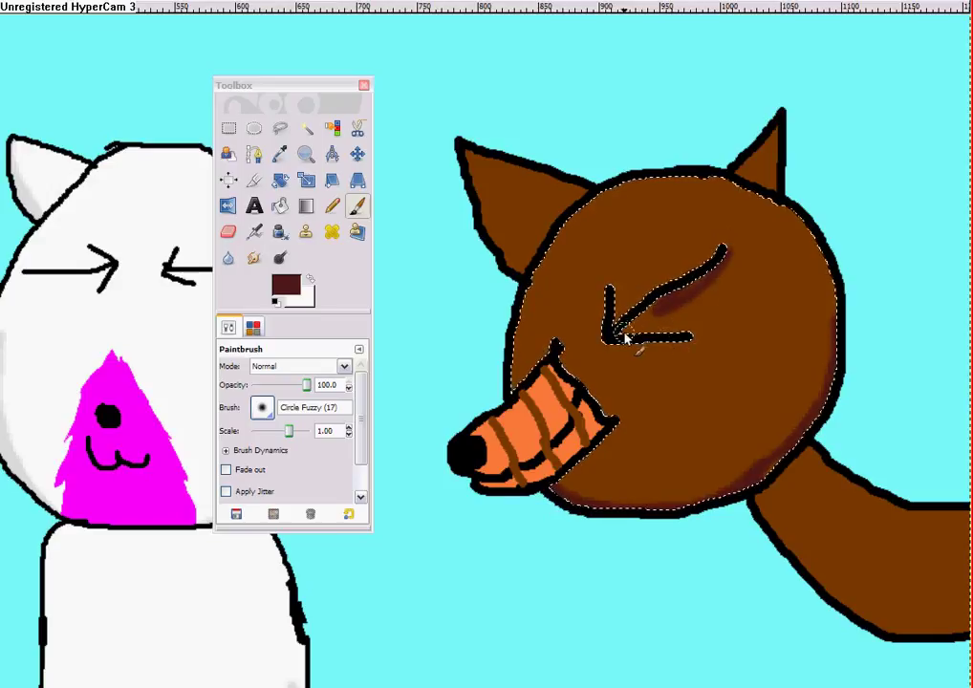
mouse_move(676, 298)
mouse_down()
mouse_move(621, 335)
mouse_move(721, 274)
mouse_move(725, 256)
mouse_move(707, 282)
mouse_up()
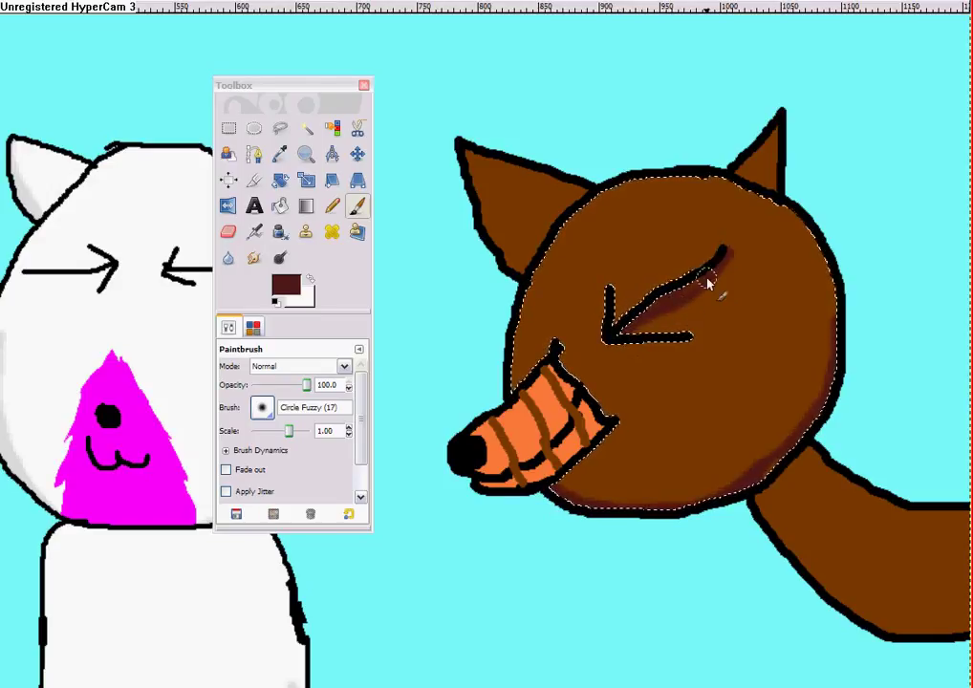
mouse_move(636, 331)
mouse_down()
mouse_move(721, 251)
mouse_move(669, 289)
mouse_up()
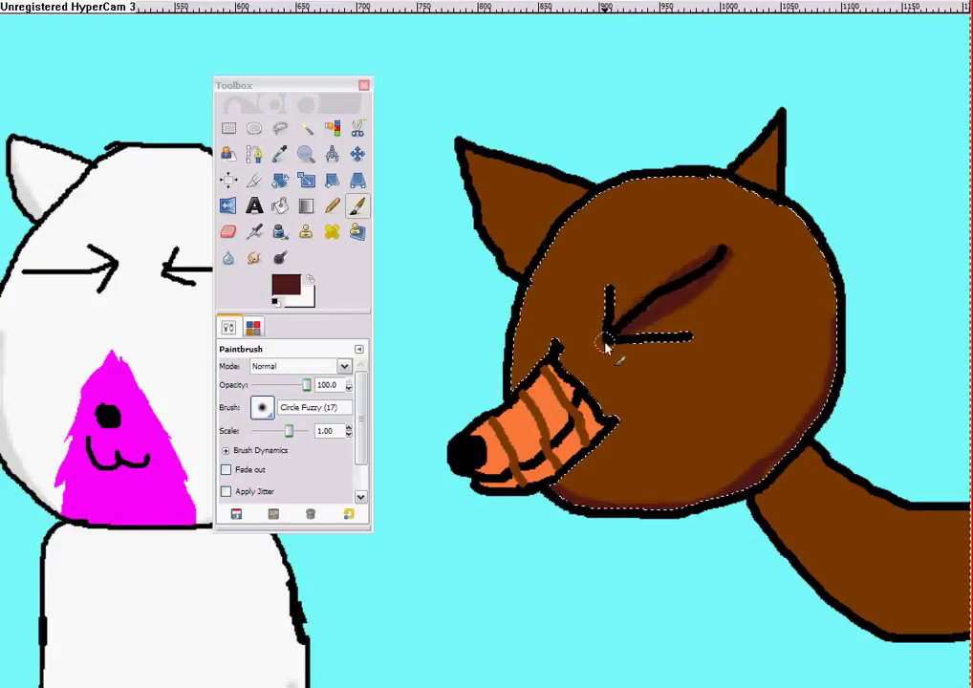
drag(605, 348, 642, 307)
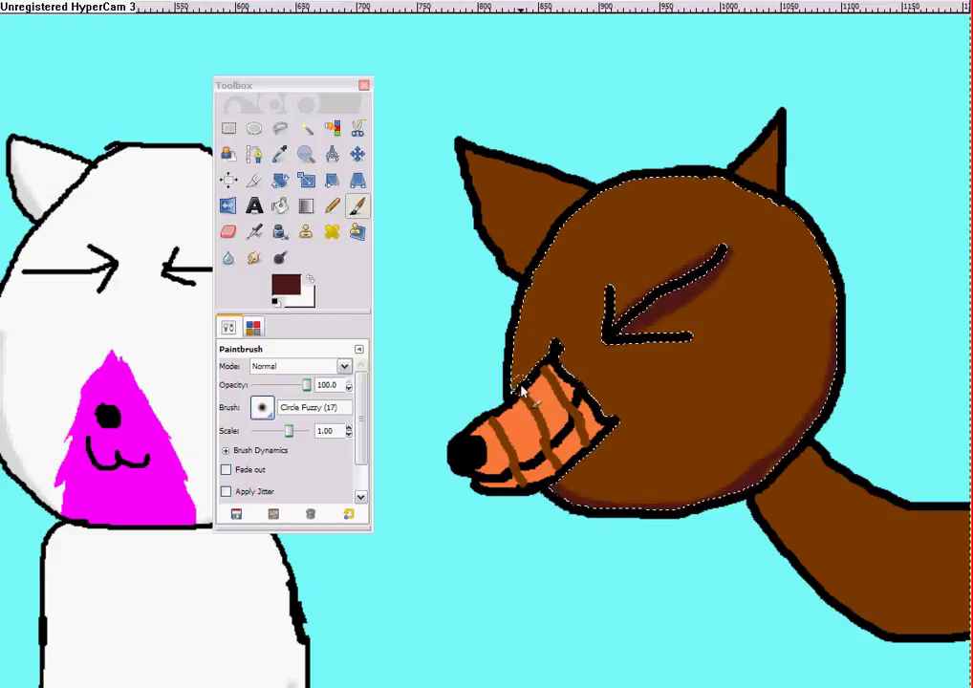
Step: Select each of the brown character's ears in turn and shade its outer edge in dark reddish brown
click(306, 130)
click(536, 215)
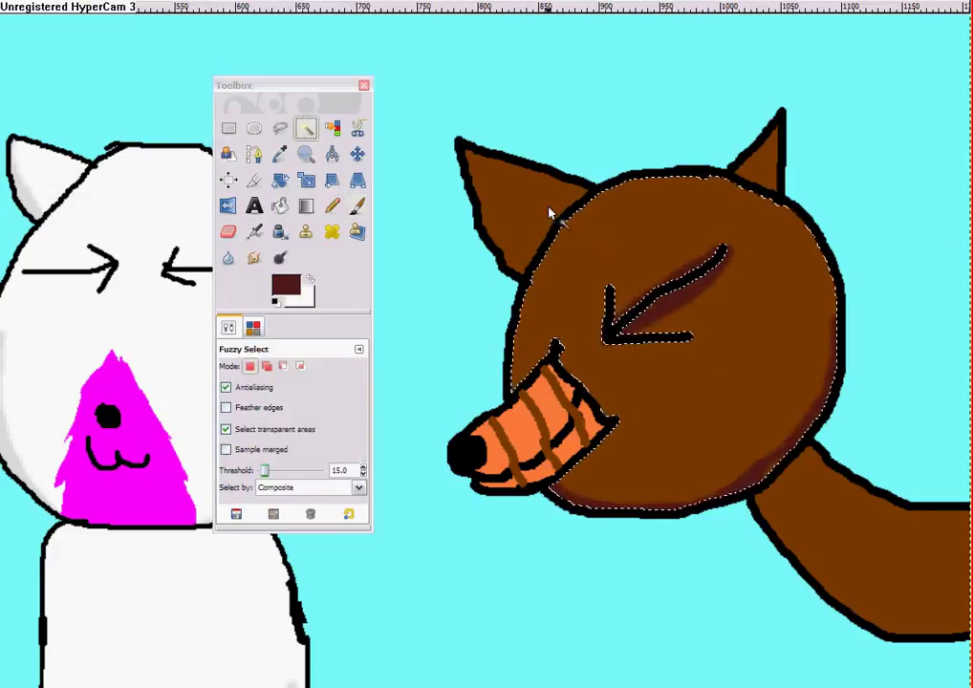
click(356, 207)
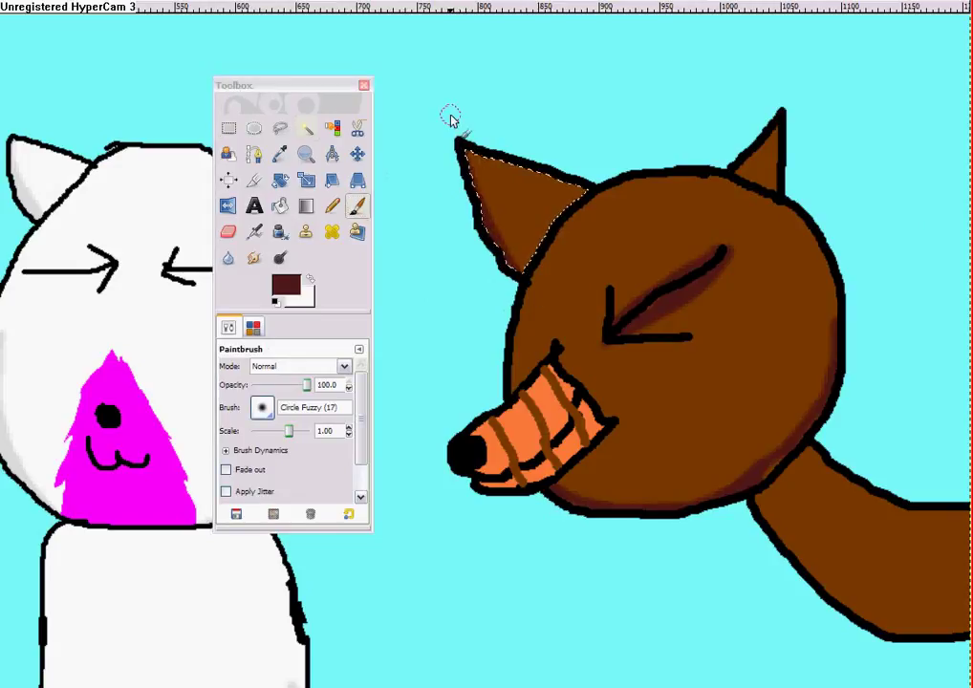
click(305, 130)
click(760, 158)
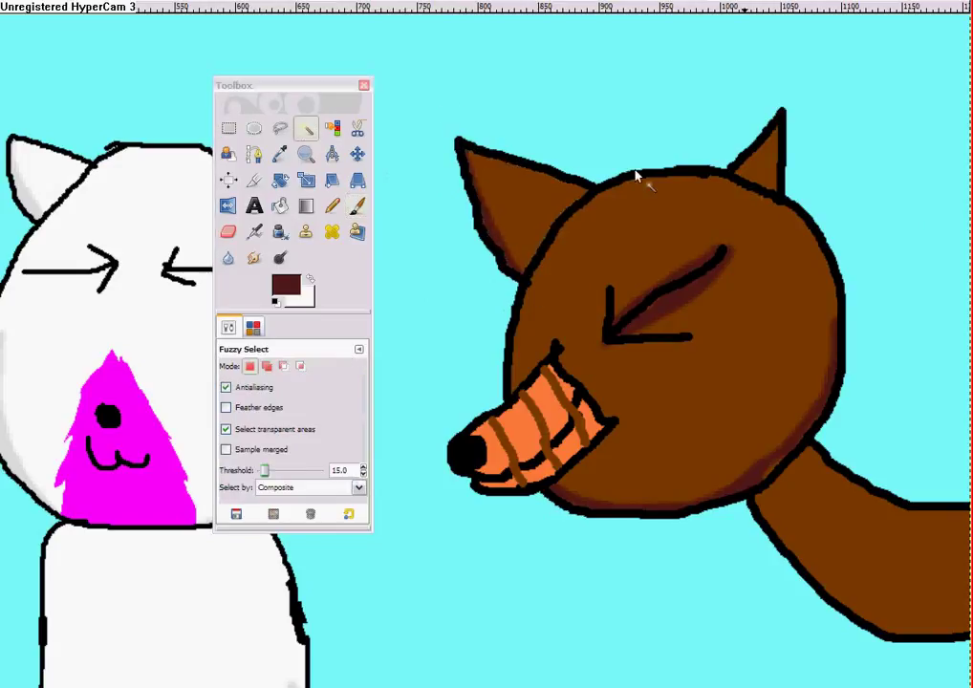
click(357, 207)
drag(795, 130, 772, 168)
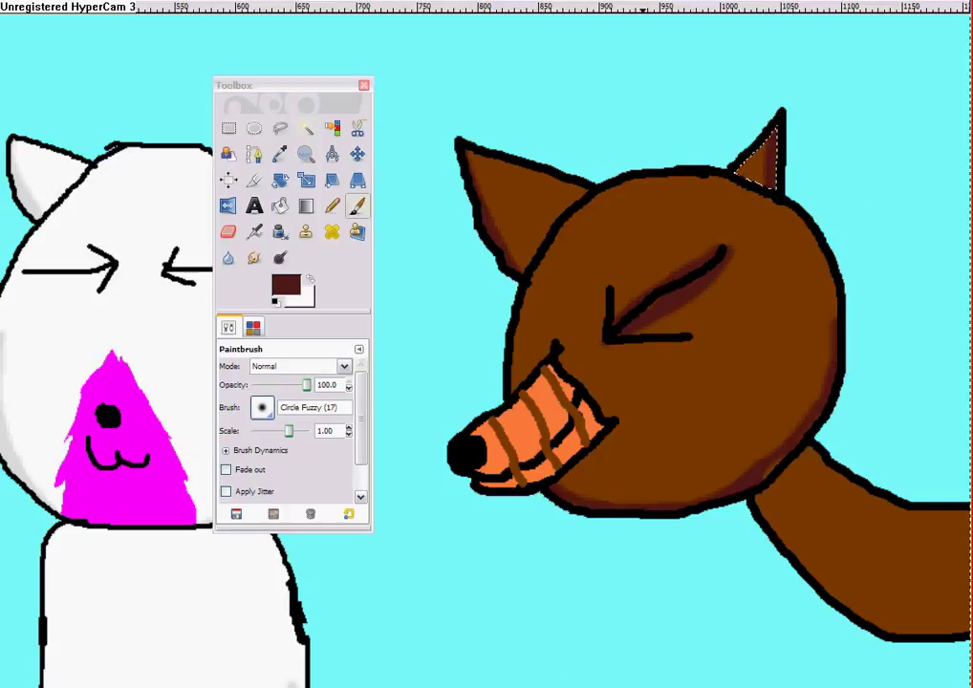
Step: Select the brown character's neck and shade along its lower edge in dark reddish brown
click(306, 130)
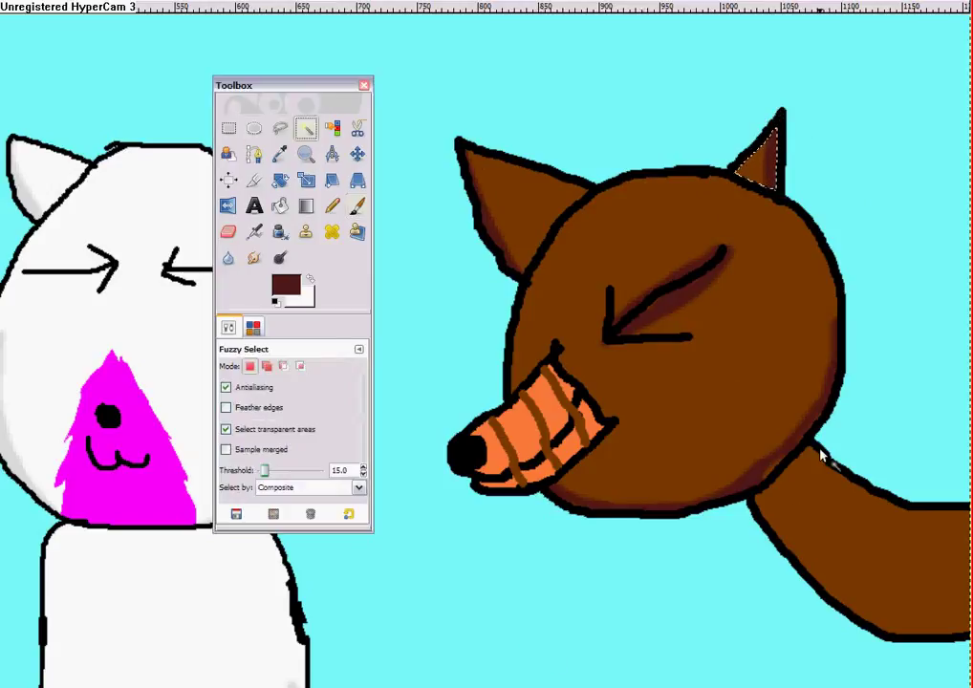
click(853, 543)
click(357, 207)
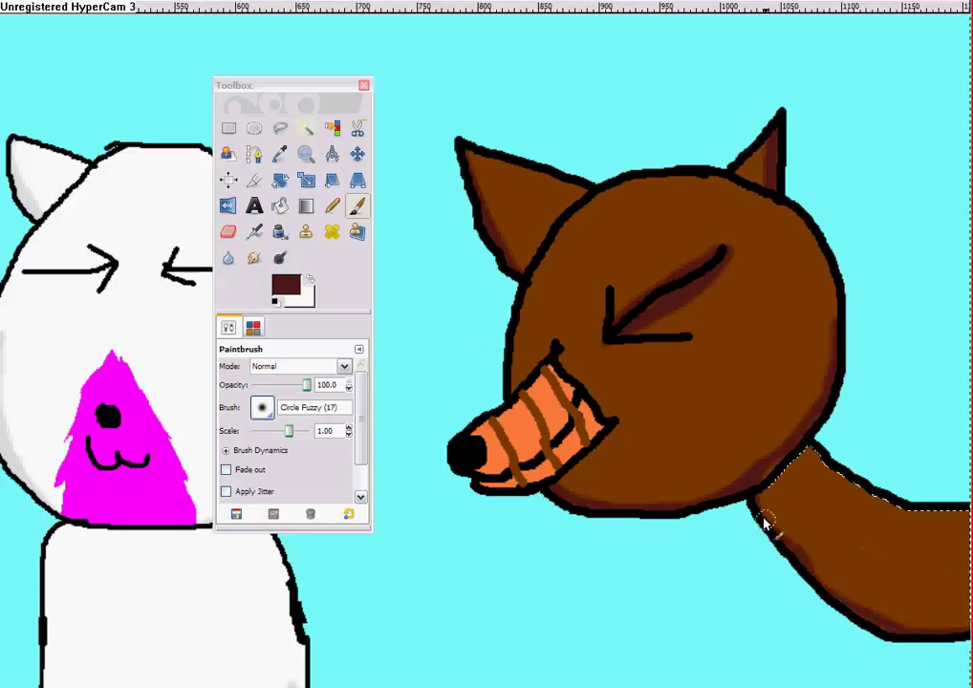
drag(815, 585, 776, 545)
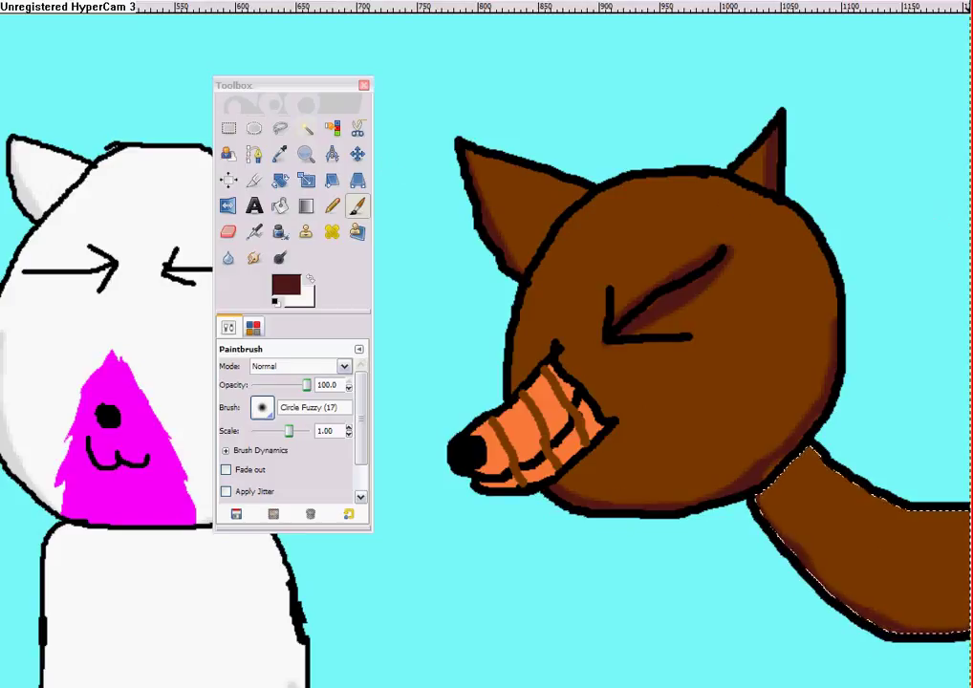
Step: Zoom out to the whole drawing and select the cyan background around both characters with Fuzzy Select
scroll(964, 444, down, 5)
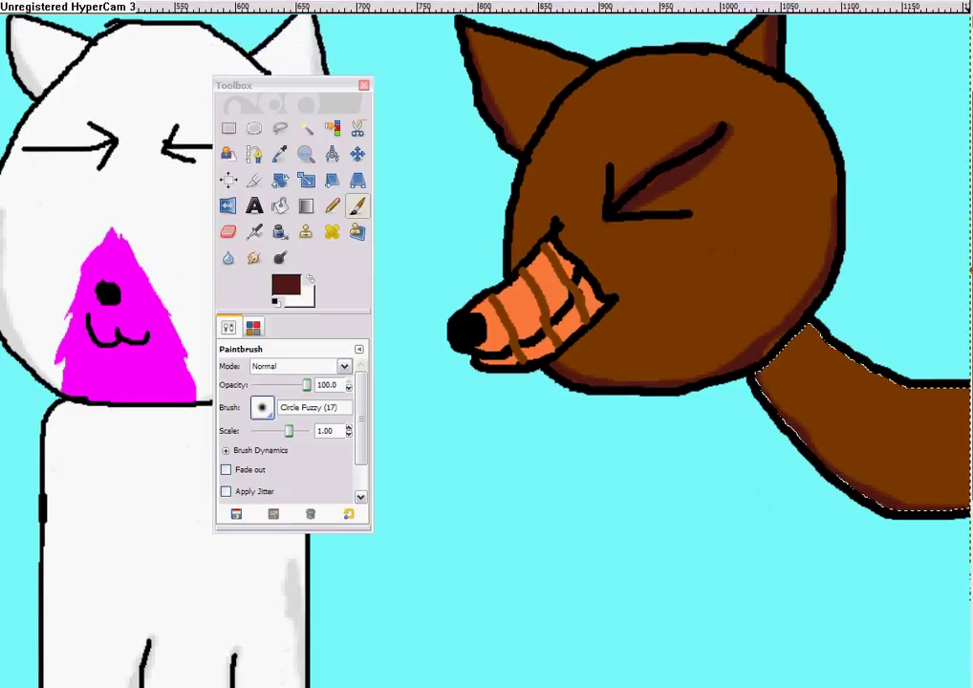
scroll(962, 443, up, 5)
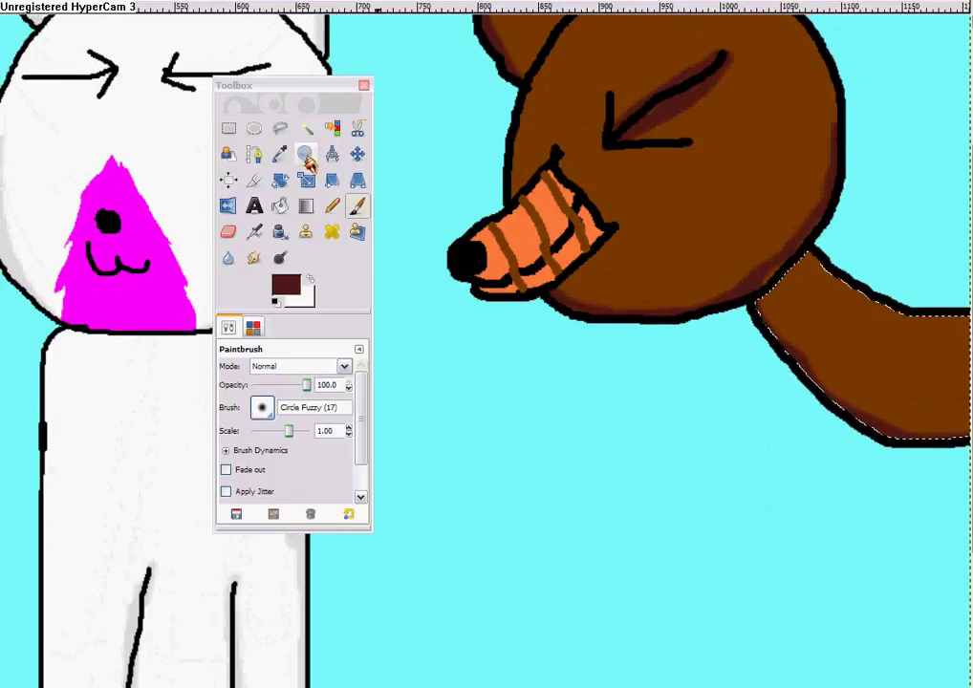
click(305, 154)
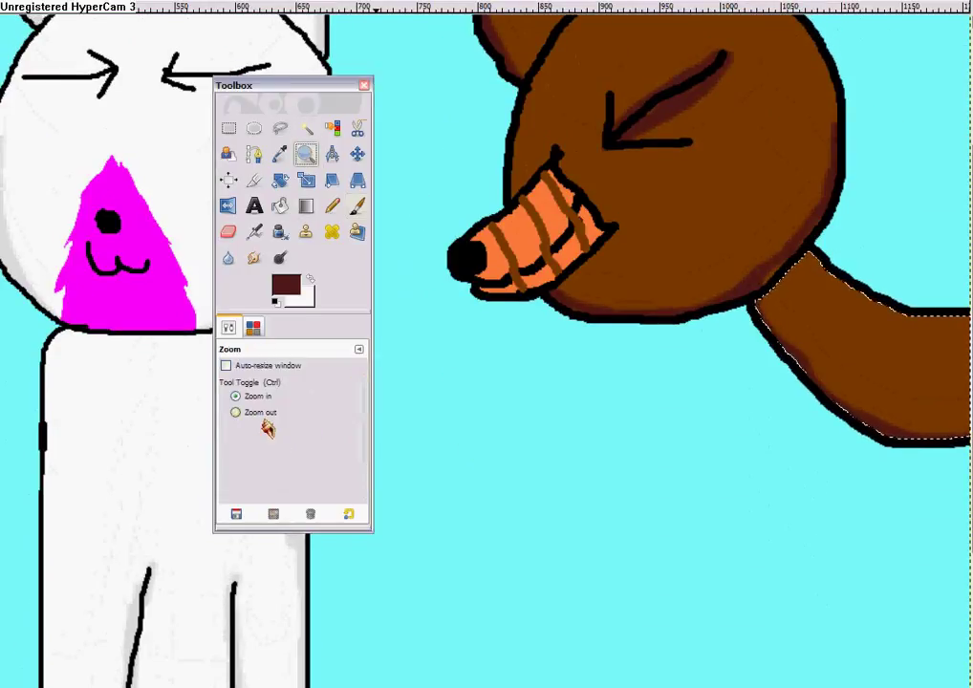
click(235, 412)
click(481, 441)
click(482, 441)
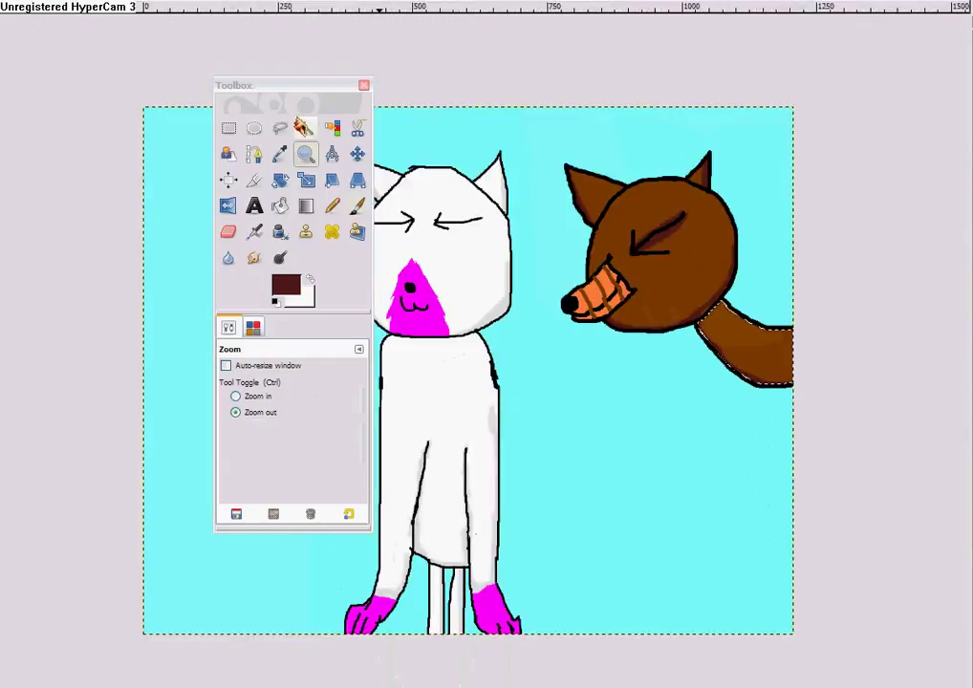
click(306, 130)
drag(304, 87, 59, 77)
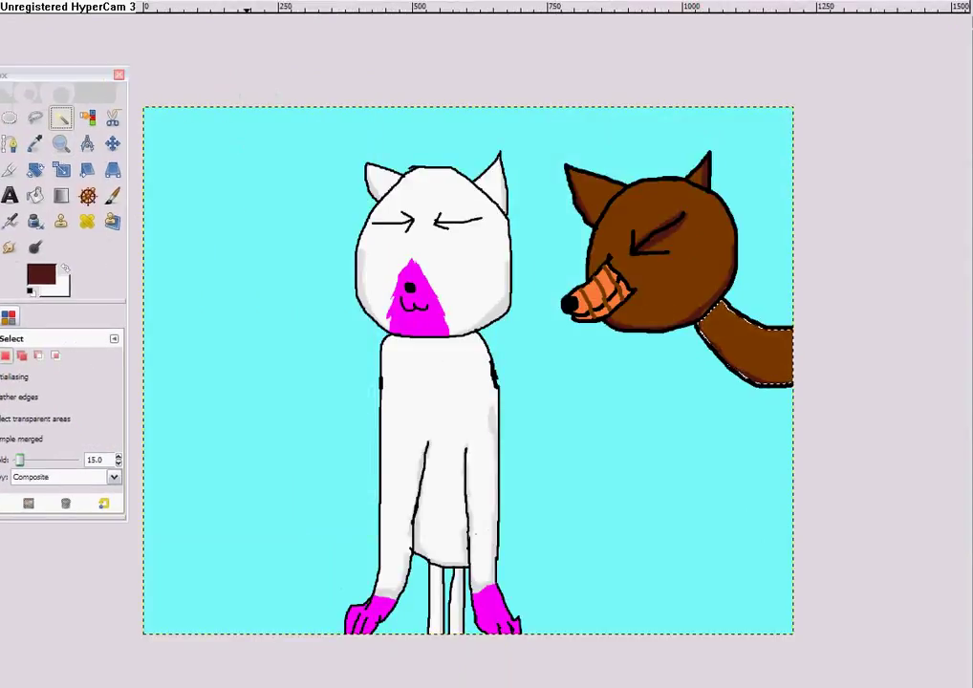
Step: Set the Paintbrush to the Pencil Sketch#1 brush with a magenta foreground colour
click(112, 195)
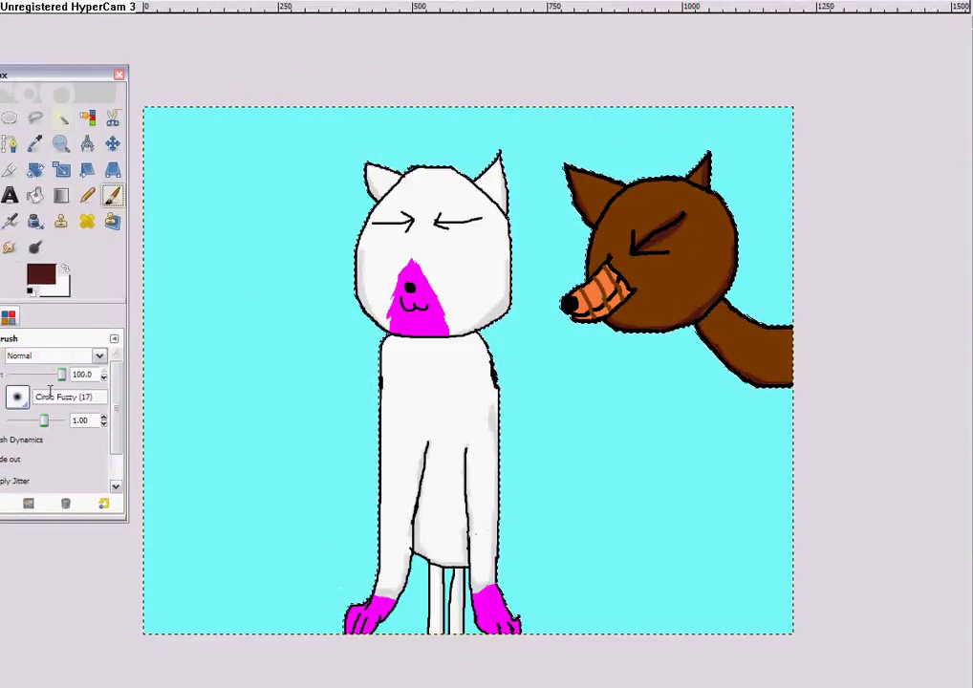
click(17, 397)
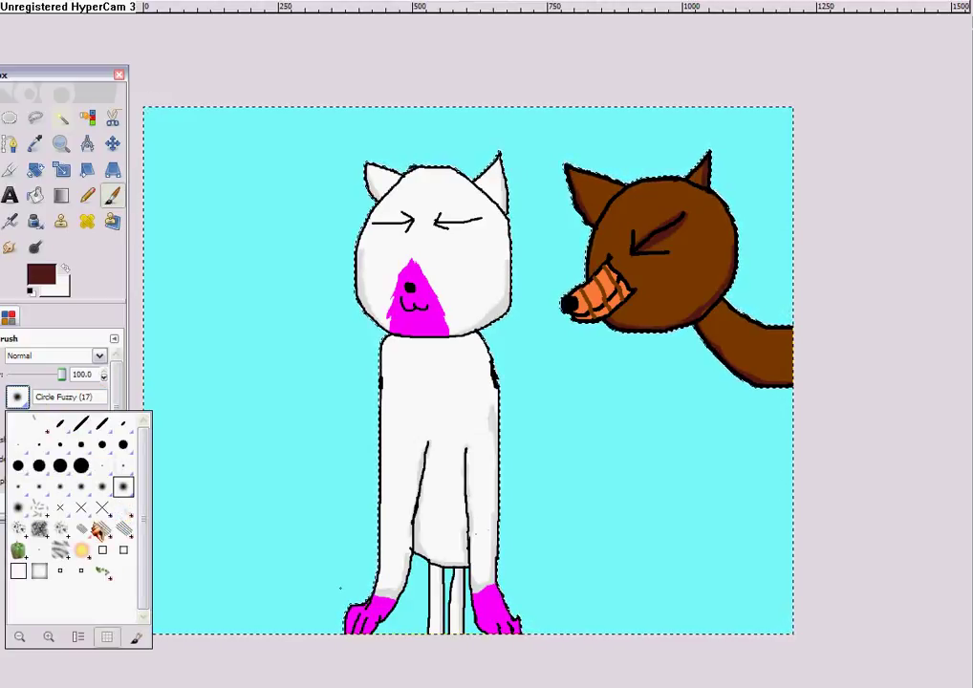
click(103, 530)
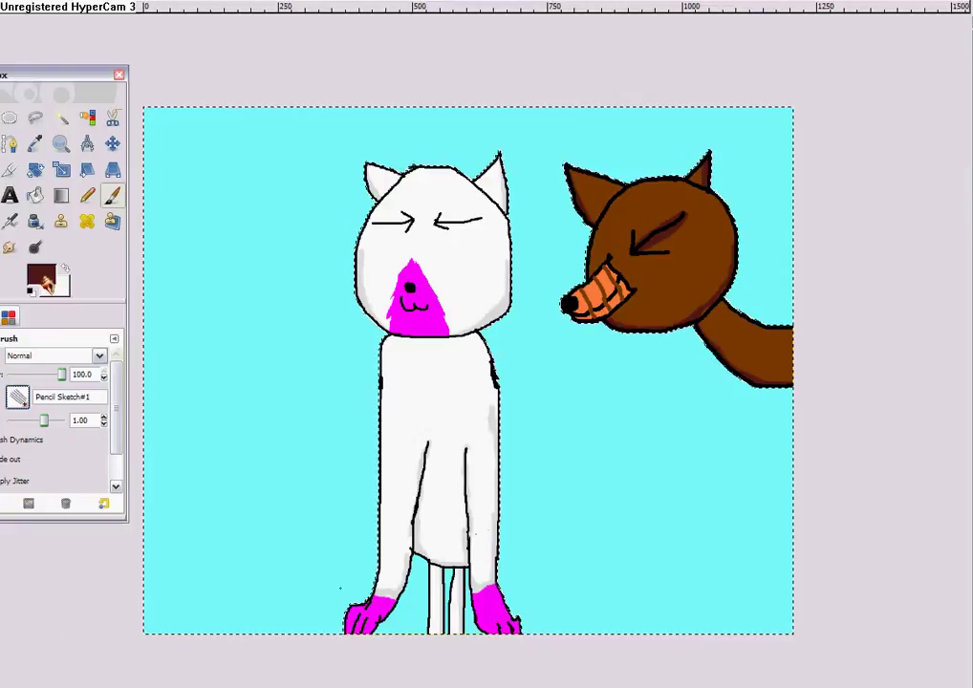
click(42, 279)
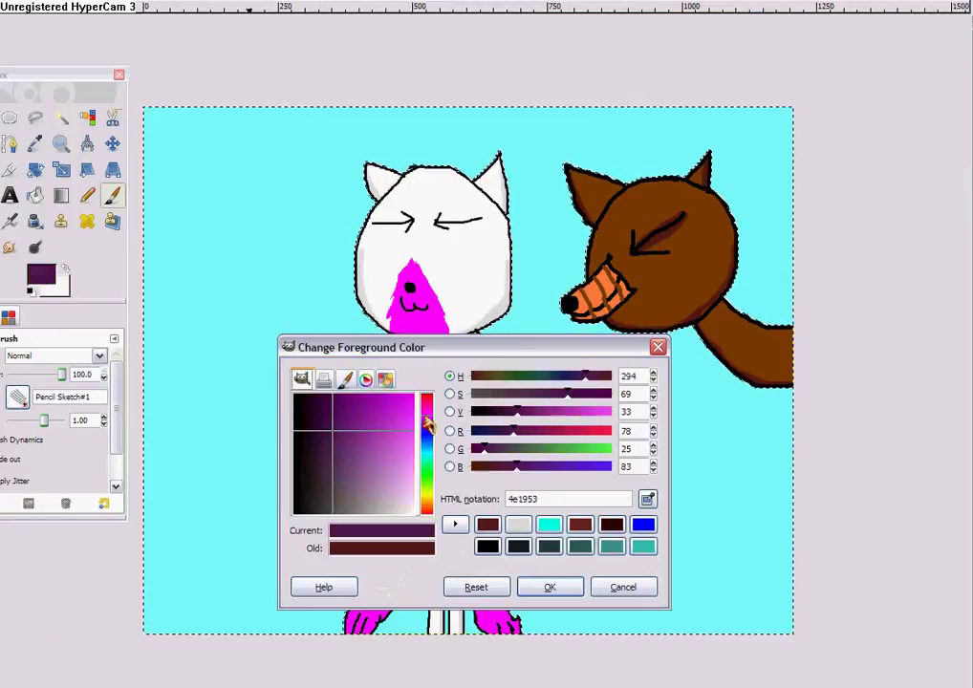
drag(393, 425, 387, 413)
click(549, 587)
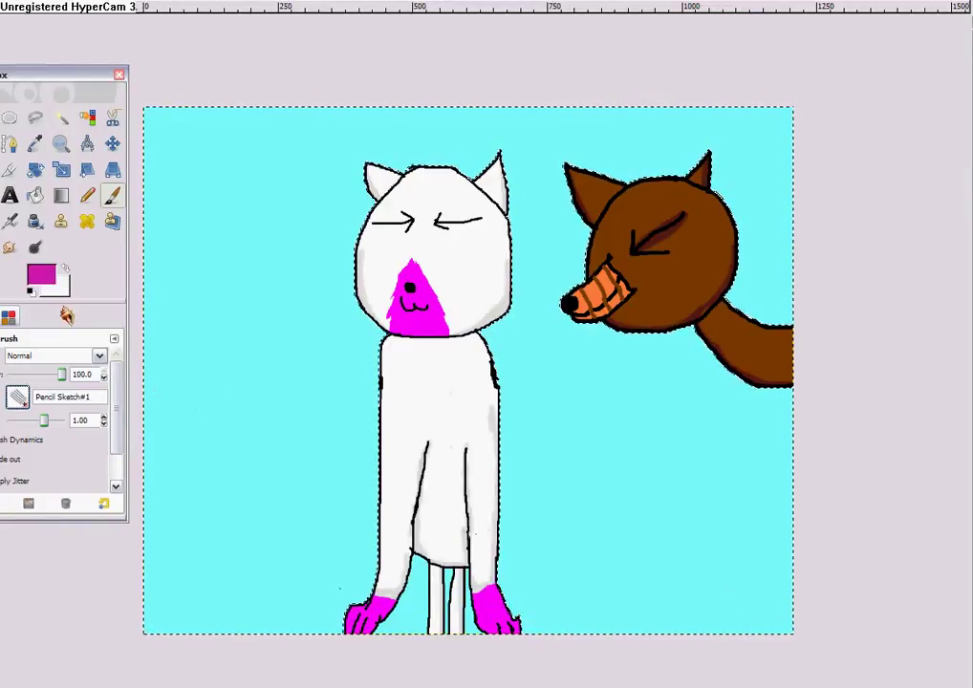
Step: Switch the Paintbrush to the Pencil Sketch#2 brush and paint a magenta band across the lower part of the selected background
click(18, 397)
click(125, 542)
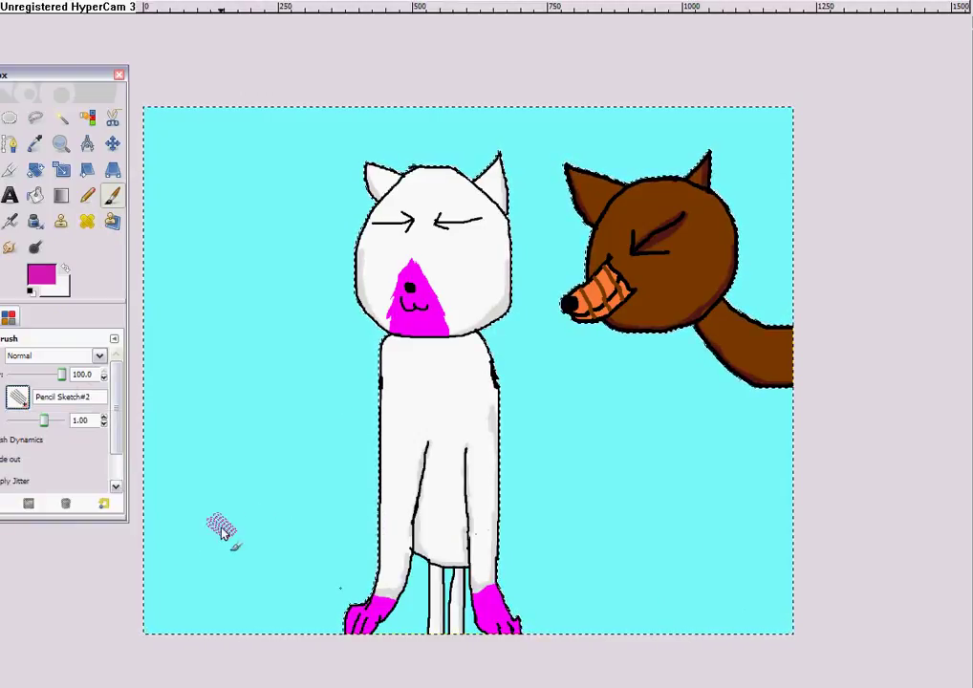
mouse_move(142, 553)
mouse_down()
mouse_move(650, 568)
mouse_move(404, 588)
mouse_move(760, 590)
mouse_move(192, 612)
mouse_move(308, 635)
mouse_up()
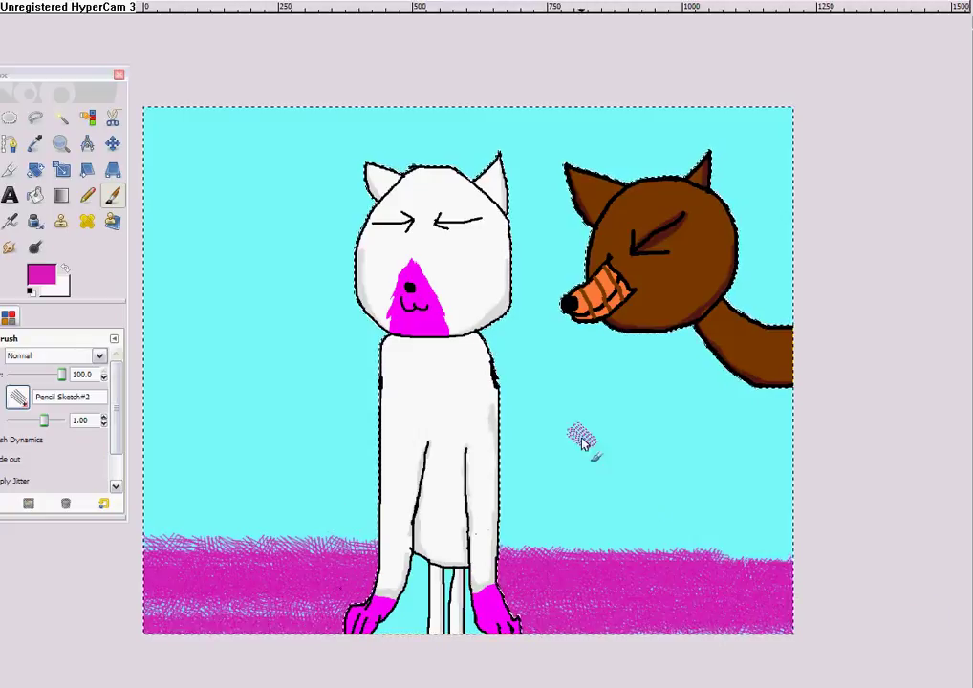
mouse_move(621, 560)
mouse_down()
mouse_move(532, 560)
mouse_move(785, 562)
mouse_up()
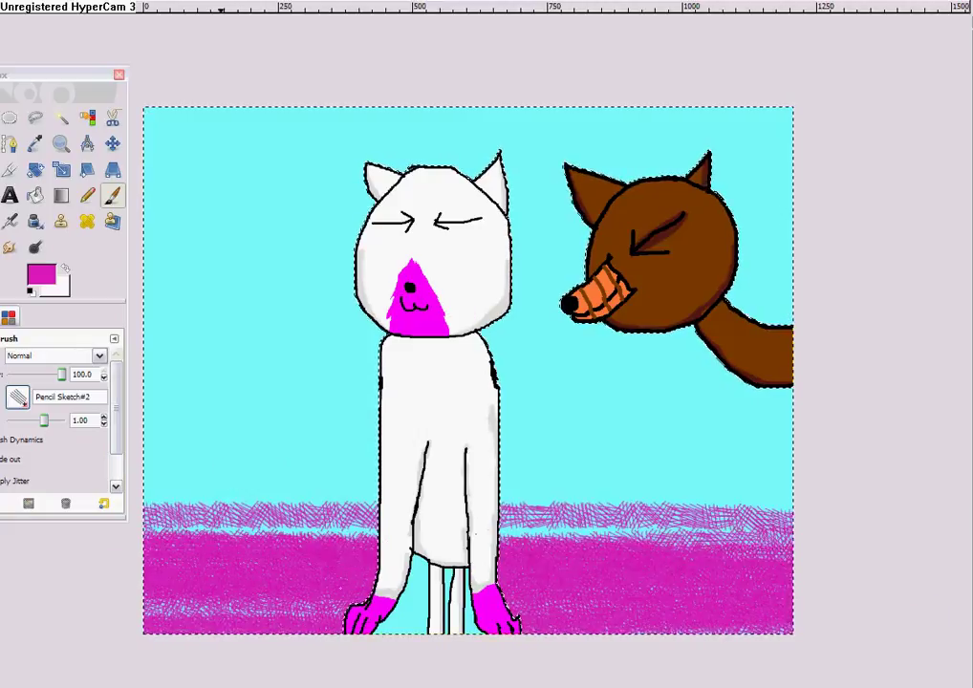
Step: Set the foreground colour to bright green (00ff5a) and paint grass across the lower background, covering the magenta band
click(51, 276)
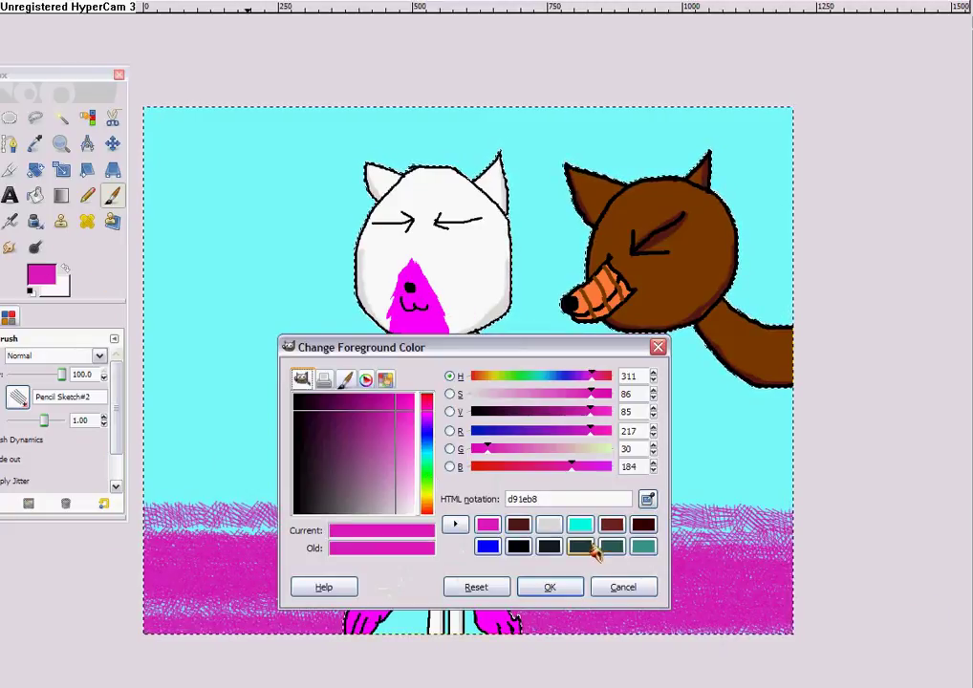
click(57, 79)
drag(57, 79, 141, 78)
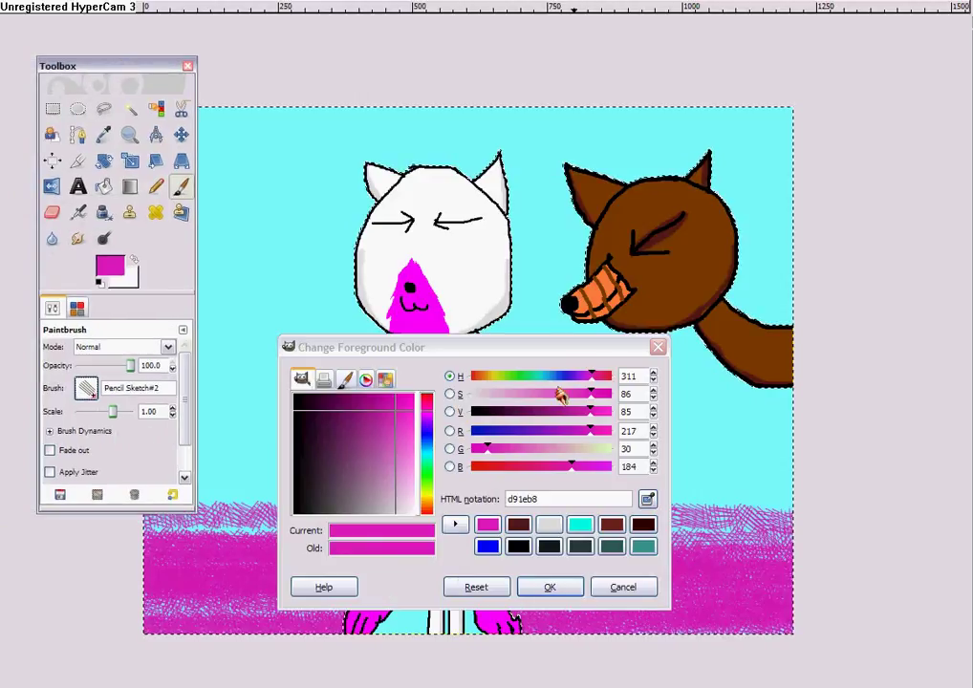
drag(561, 378, 525, 378)
click(400, 405)
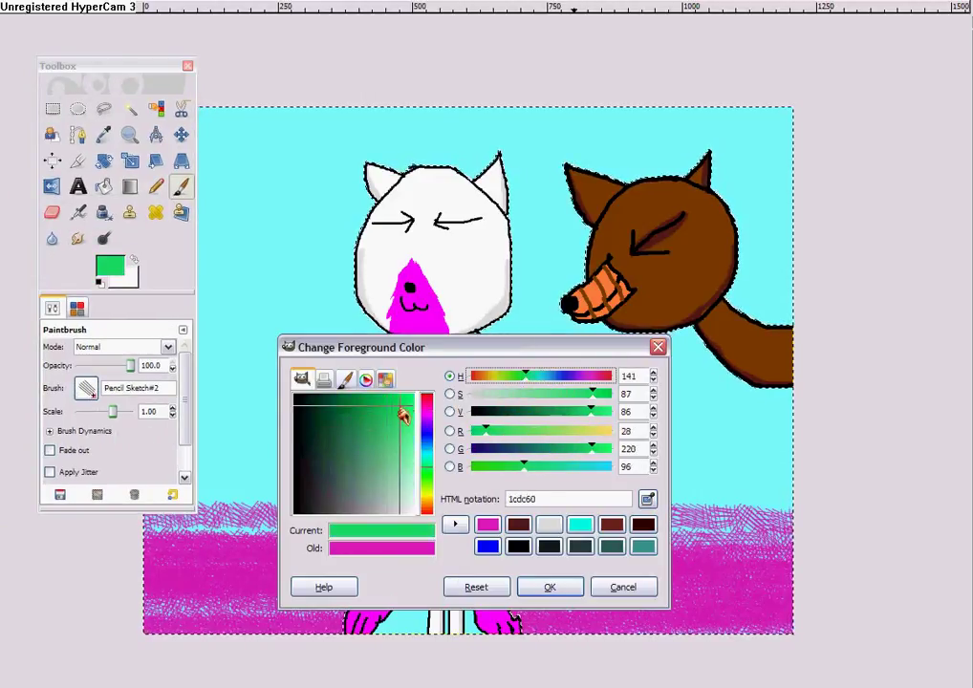
drag(402, 415, 401, 394)
click(550, 587)
mouse_move(500, 569)
mouse_down()
mouse_move(684, 572)
mouse_move(263, 532)
mouse_move(586, 512)
mouse_move(223, 538)
mouse_move(352, 591)
mouse_move(457, 583)
mouse_move(26, 560)
mouse_move(319, 582)
mouse_move(847, 530)
mouse_up()
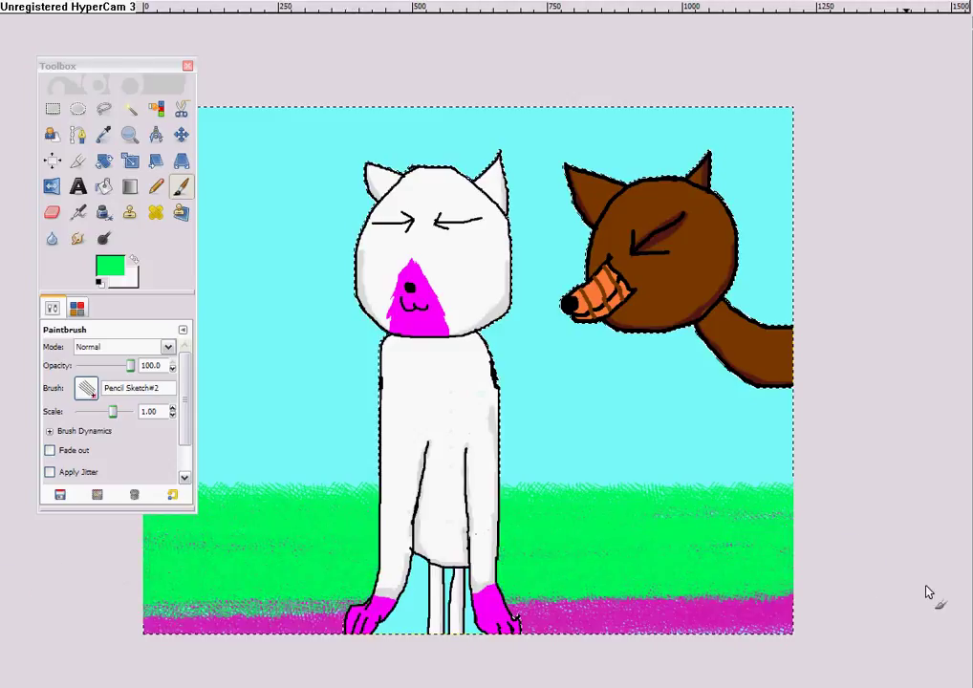
mouse_move(927, 593)
mouse_down()
mouse_move(119, 591)
mouse_move(18, 623)
mouse_move(781, 633)
mouse_up()
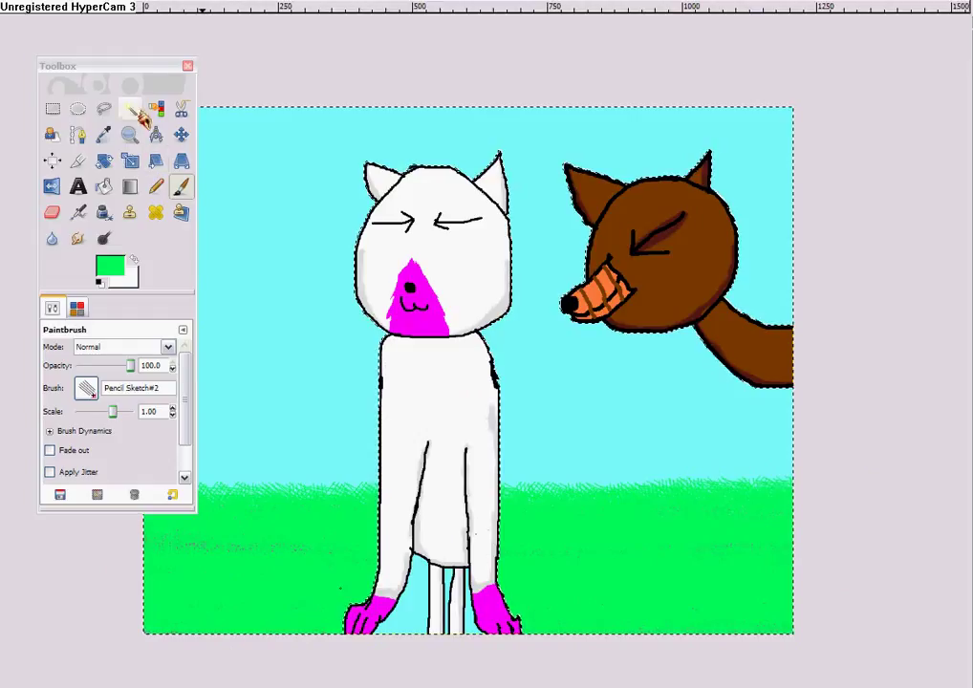
Step: Set the foreground colour to magenta (d91eb8) and paint a small round ball on the grass below the brown character
drag(145, 72, 116, 66)
click(79, 260)
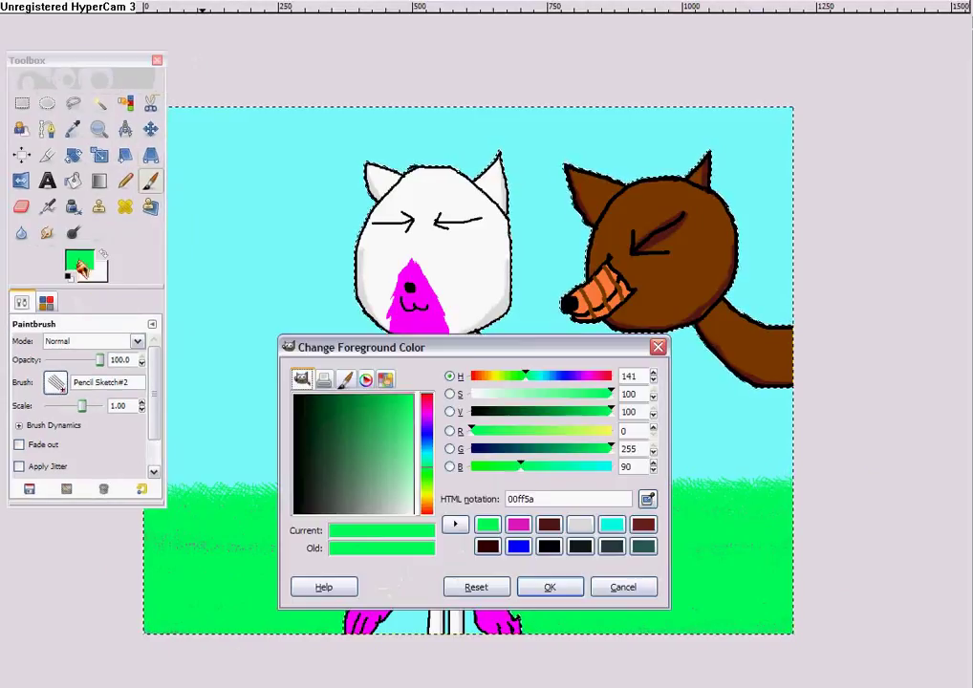
click(517, 524)
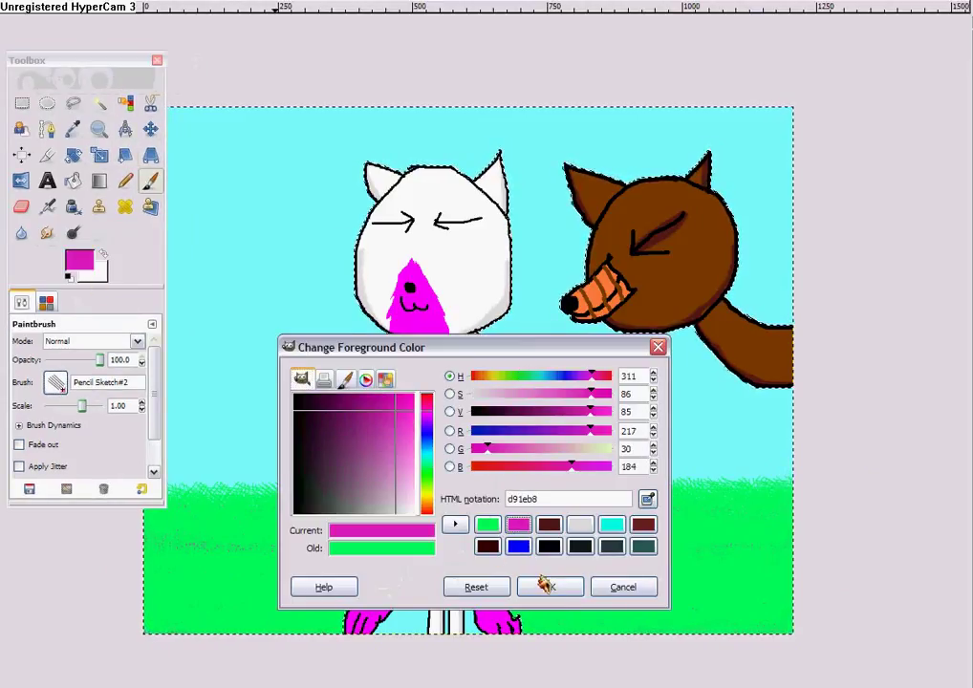
click(550, 586)
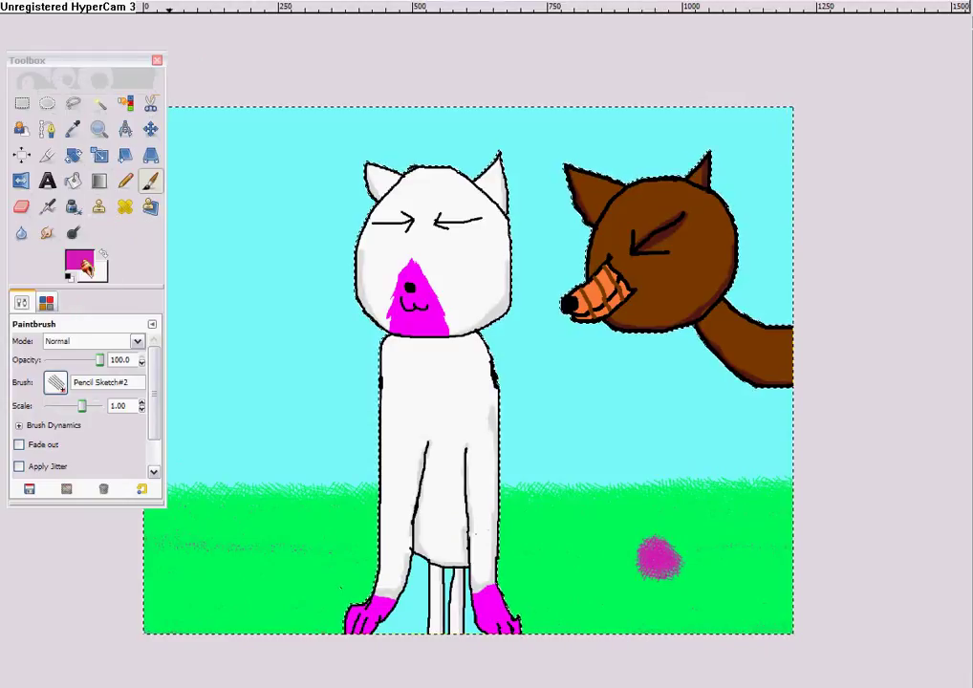
Step: Swap the foreground colour to white and paint a bone shape on the grass beside the white character
click(102, 257)
mouse_move(185, 543)
mouse_down()
mouse_move(229, 543)
mouse_move(248, 530)
mouse_move(251, 550)
mouse_move(241, 542)
mouse_move(253, 550)
mouse_move(238, 558)
mouse_move(246, 541)
mouse_move(232, 541)
mouse_move(254, 554)
mouse_move(250, 525)
mouse_move(231, 536)
mouse_move(235, 546)
mouse_move(196, 549)
mouse_move(222, 549)
mouse_move(189, 543)
mouse_up()
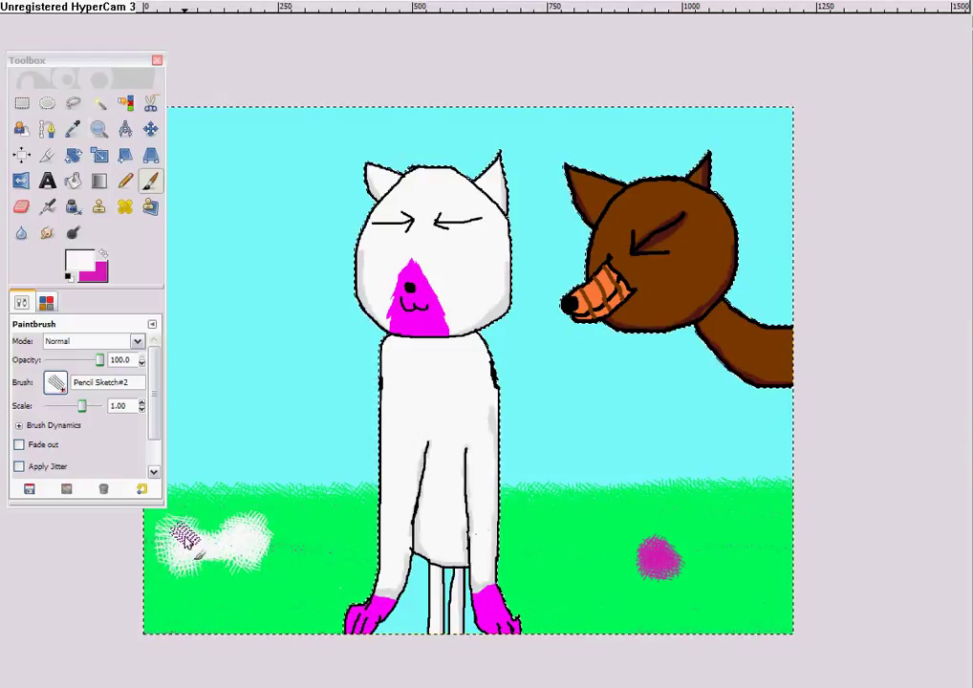
mouse_move(50, 64)
mouse_down()
mouse_move(41, 64)
mouse_move(52, 70)
mouse_up()
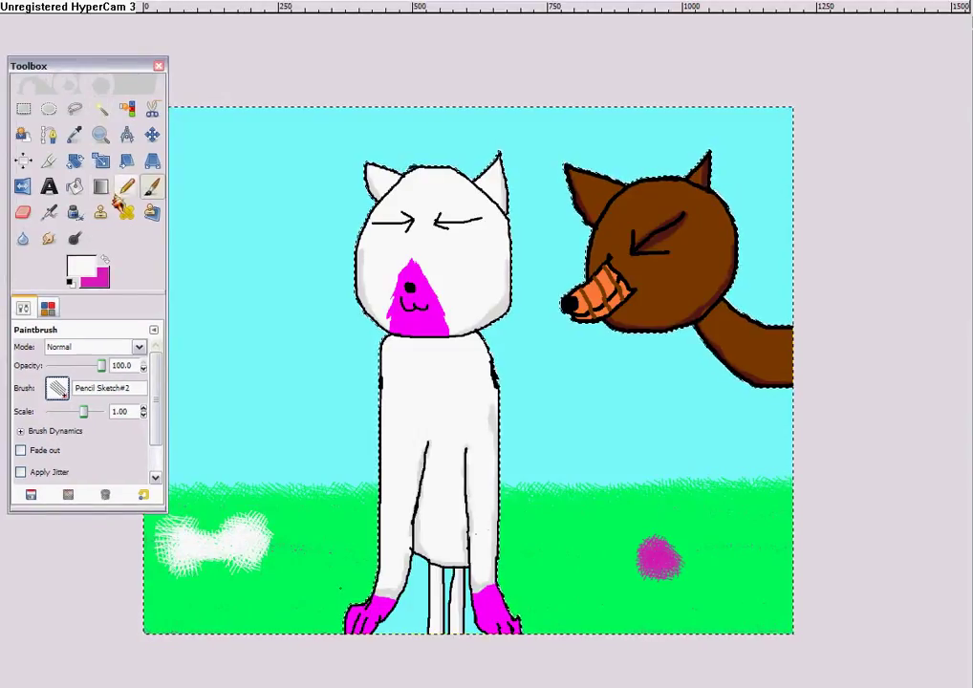
Step: Add the artist's signature name as text on the grass just below the magenta ball, with a size of 29 px
click(49, 186)
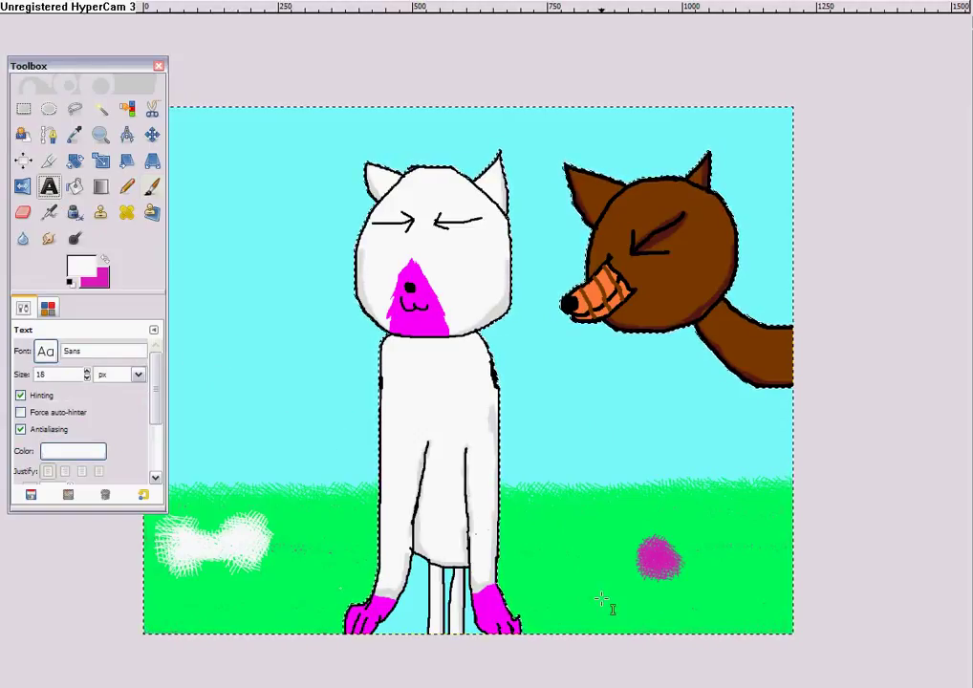
drag(601, 595, 712, 617)
text(c)
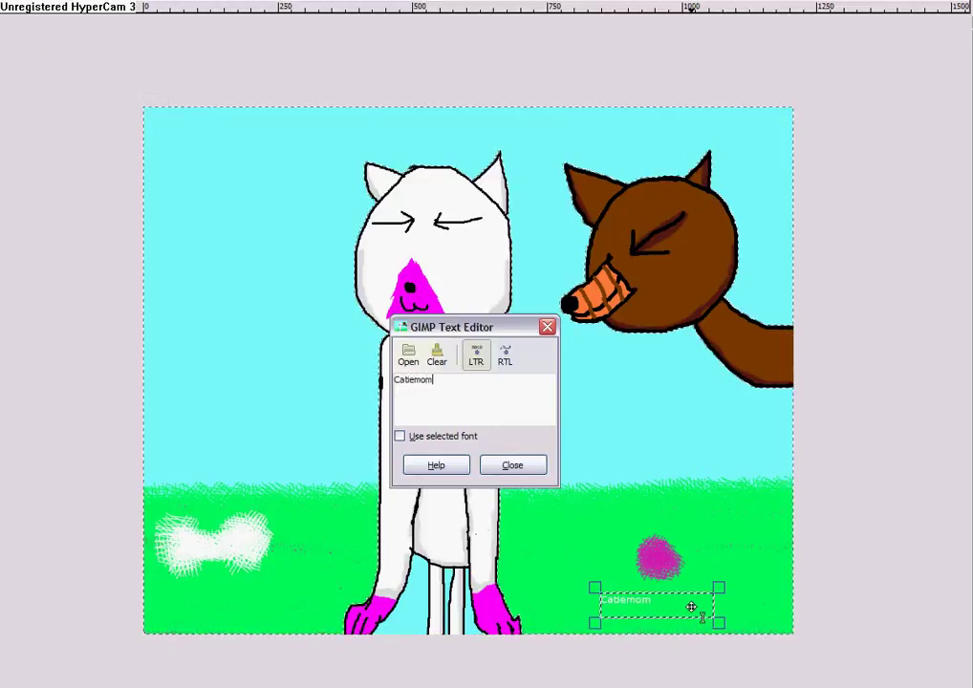
click(513, 467)
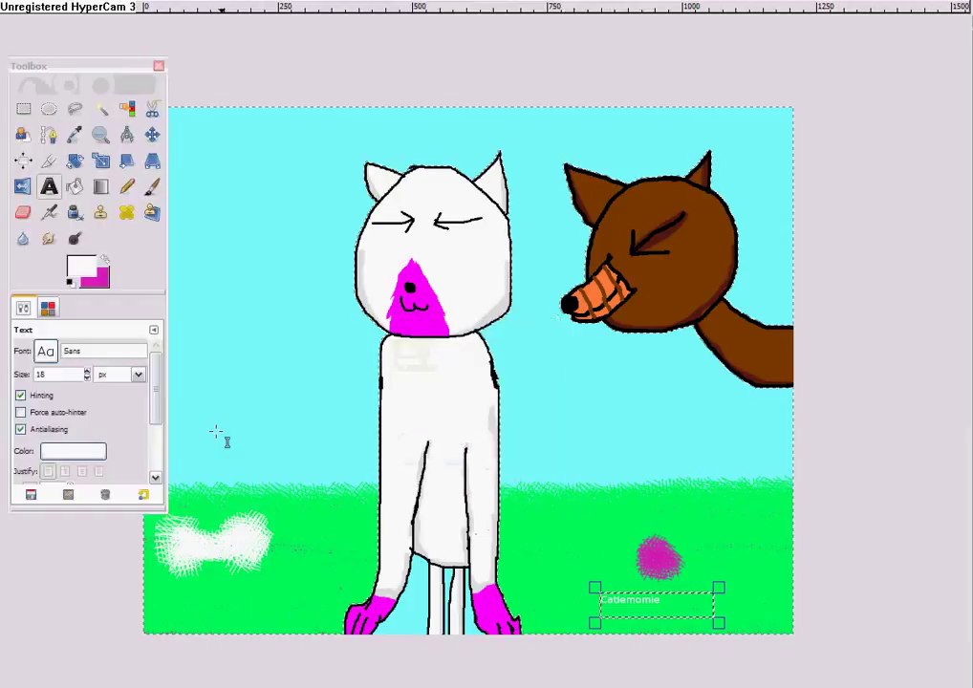
double_click(89, 374)
text(20)
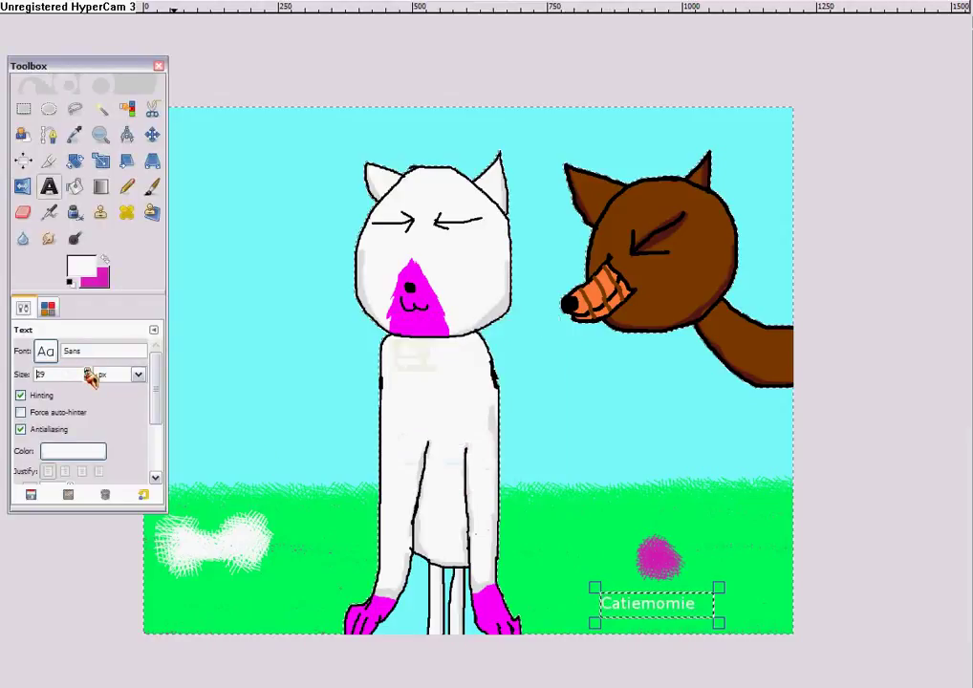
Step: Swap the foreground and background colours and set the foreground to bright green (00ff5a)
click(105, 261)
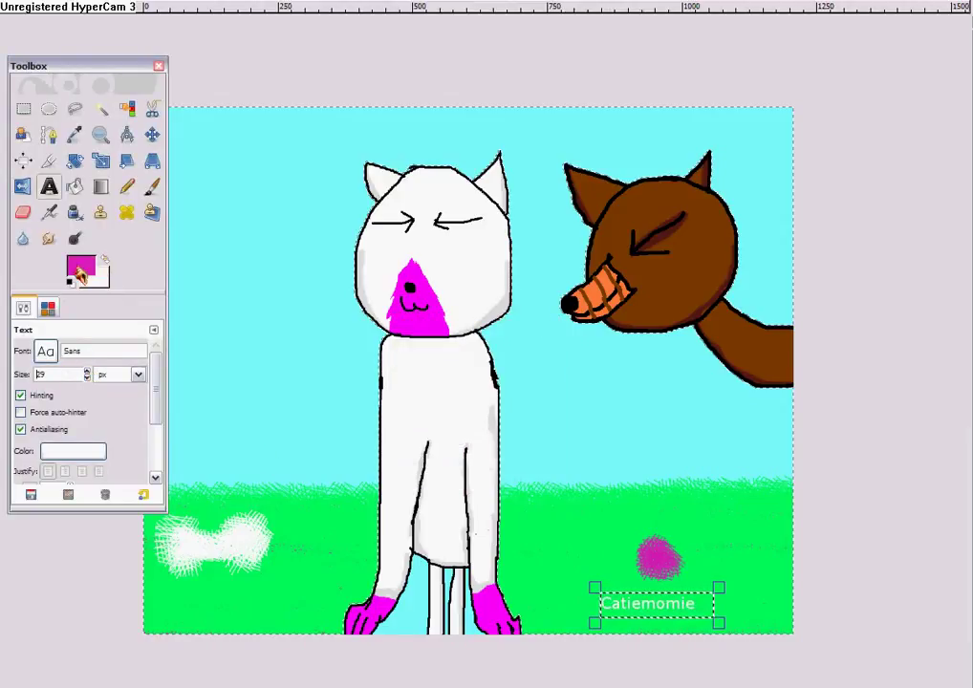
click(81, 273)
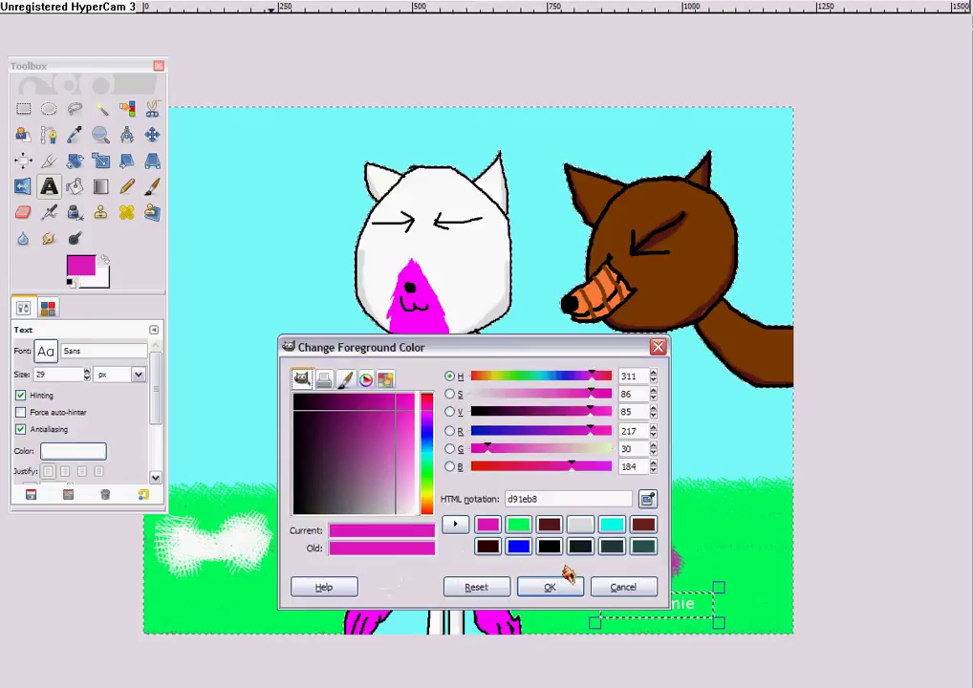
click(517, 524)
click(550, 587)
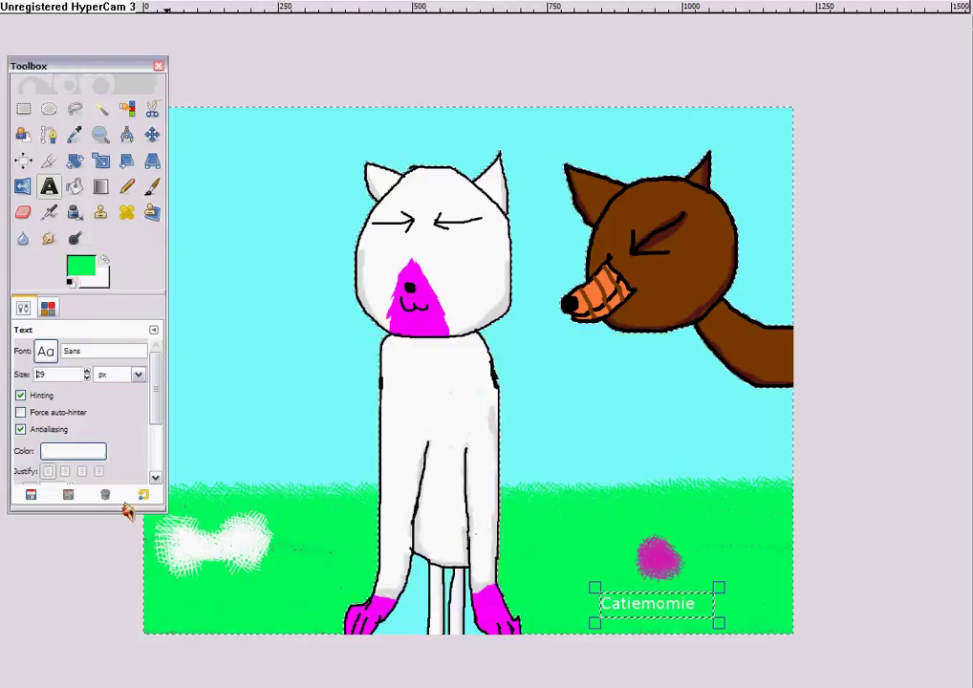
Step: Change the signature text's colour to blue (0007ff)
click(73, 451)
click(247, 248)
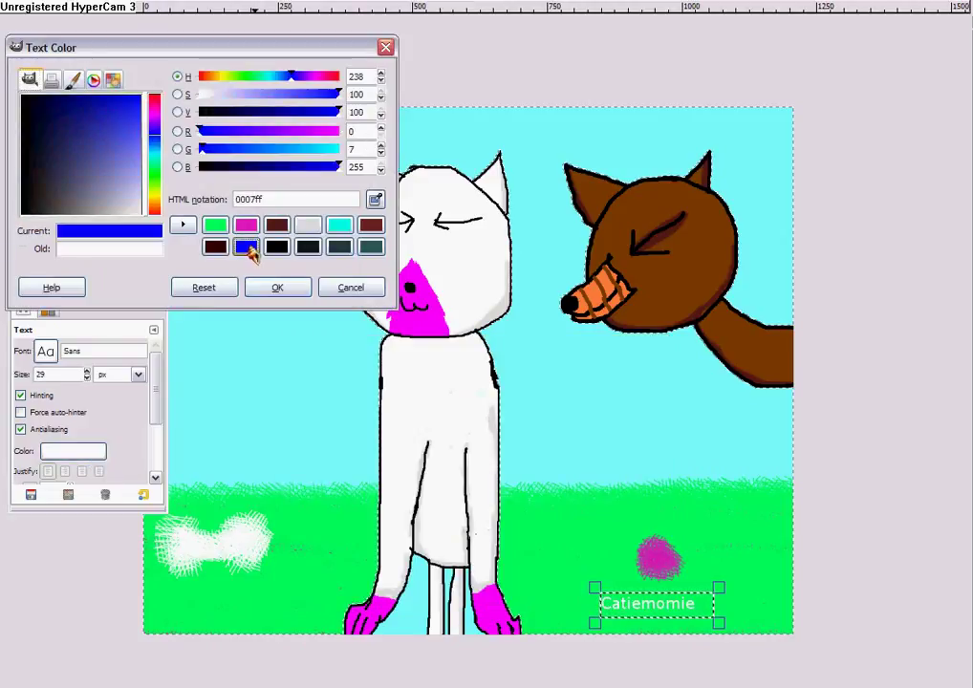
click(278, 286)
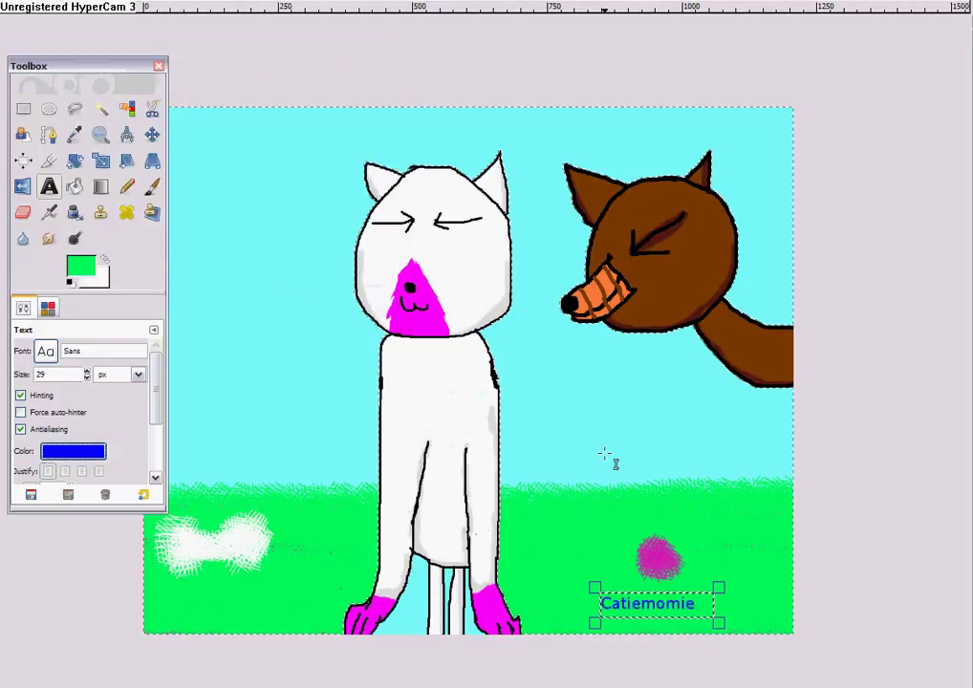